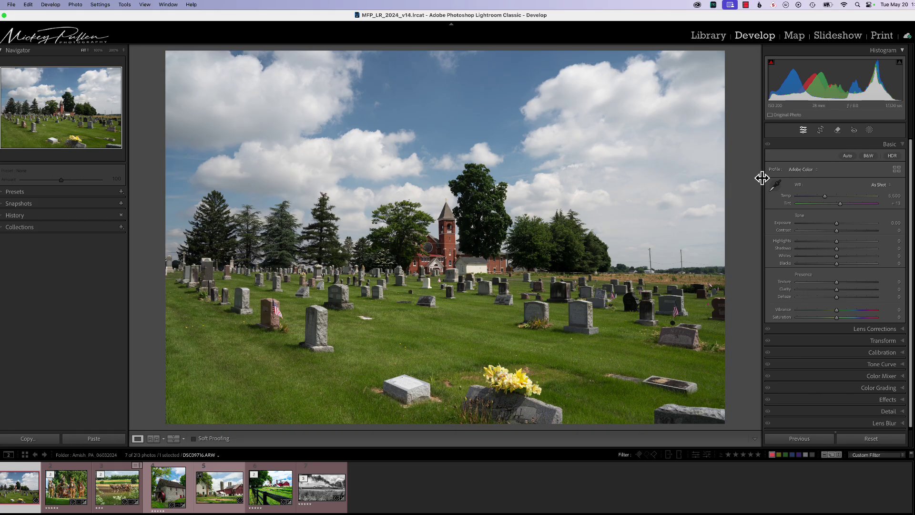
Try the Adobe Landscape profile on the cemetery photo and switch it to Adobe Vivid.
left_click(801, 171)
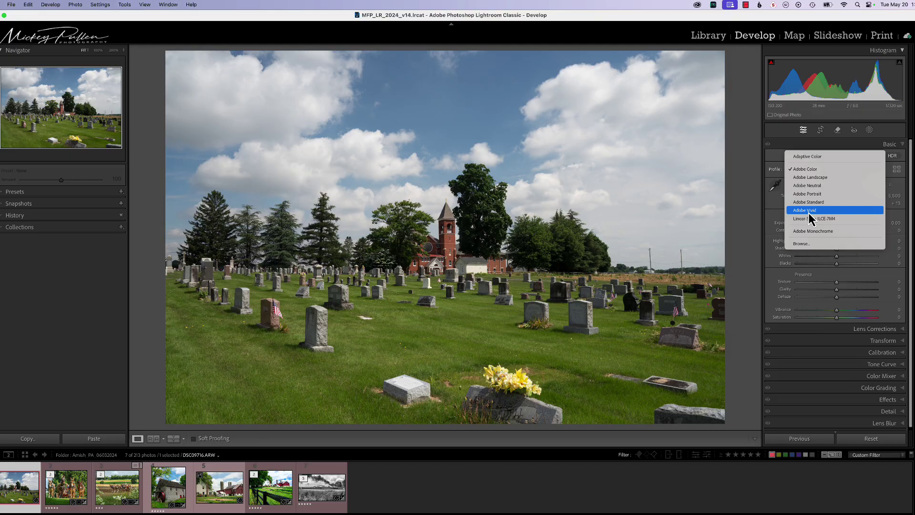
left_click(807, 179)
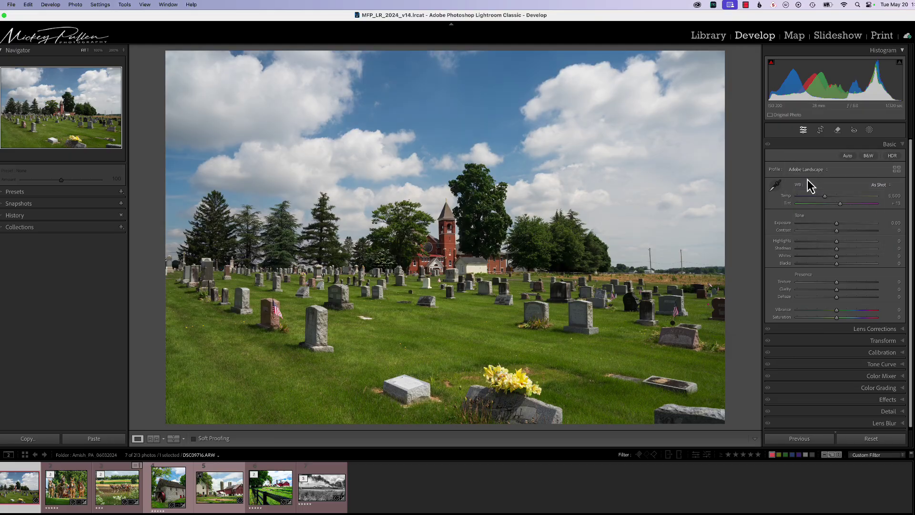
left_click(810, 171)
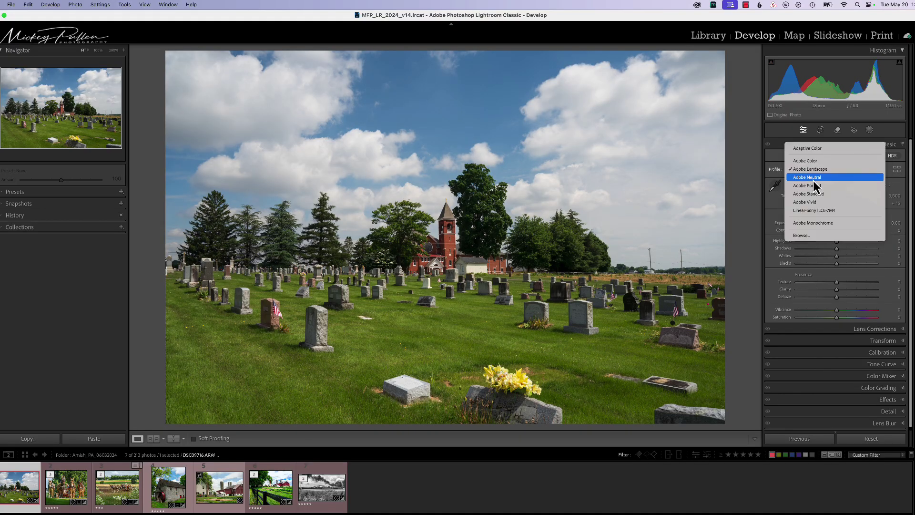
left_click(813, 202)
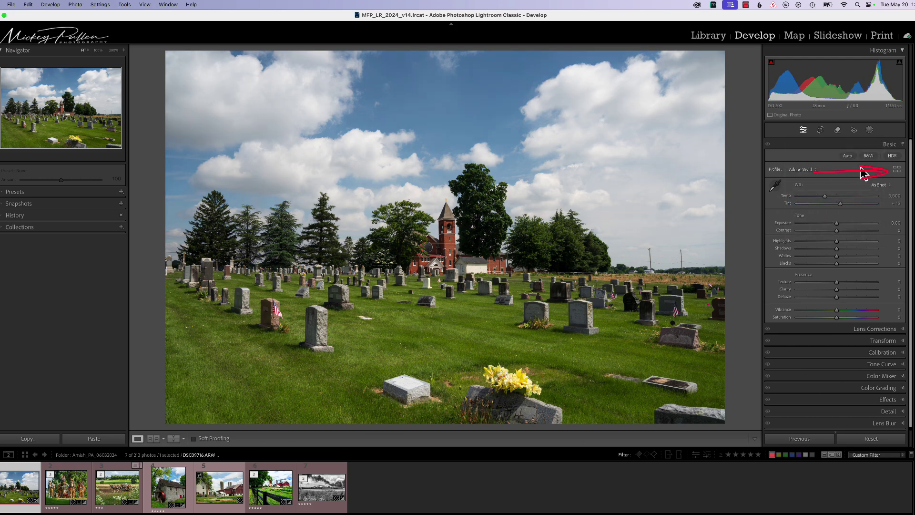
Open the Profile Browser and preview the Favorites and Adobe Raw profiles on the photo.
left_click(896, 169)
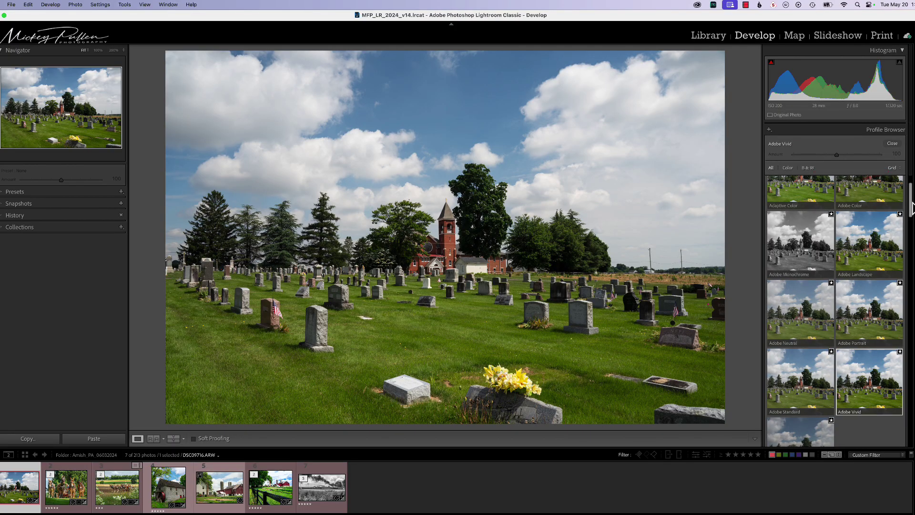
scroll(912, 186, "up", 2)
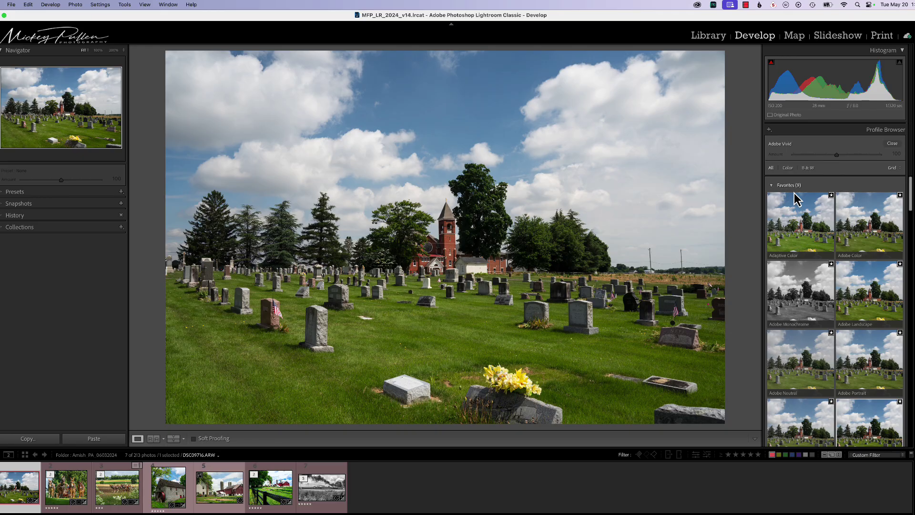
mouse_move(800, 224)
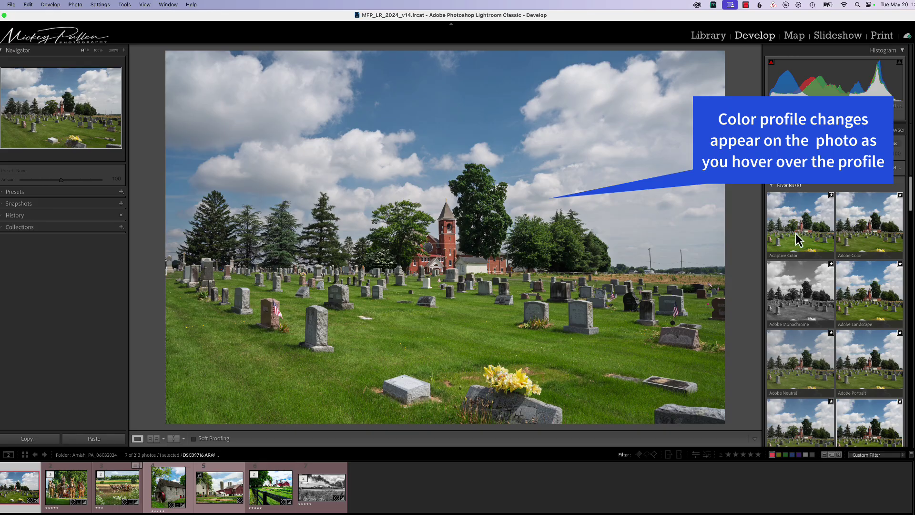
mouse_move(796, 284)
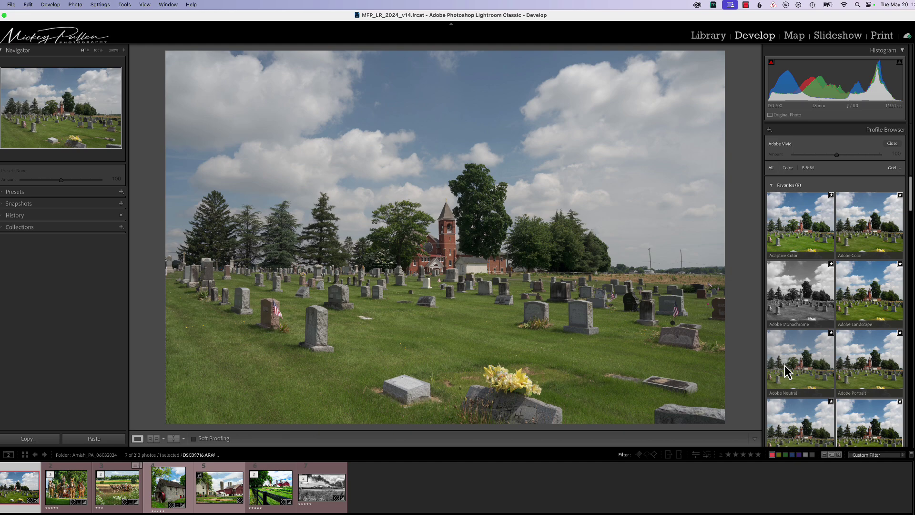
scroll(787, 371, "down", 5)
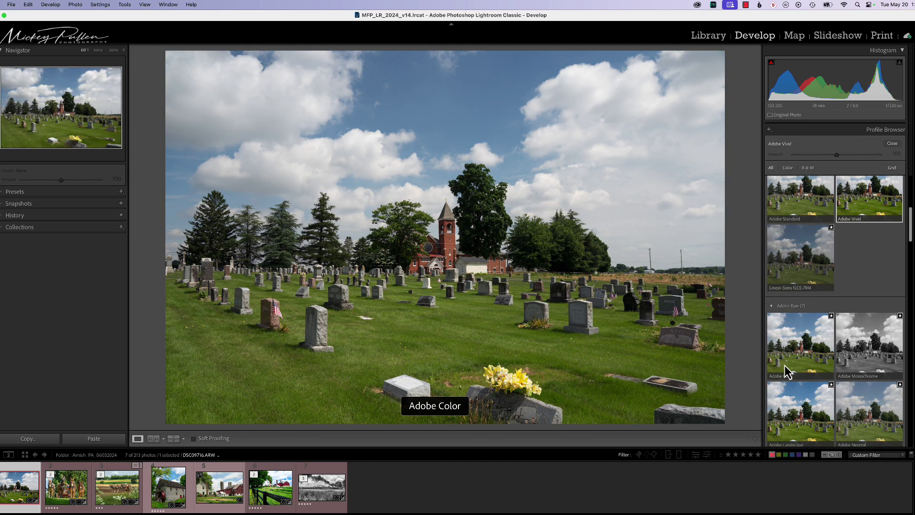
scroll(787, 370, "down", 3)
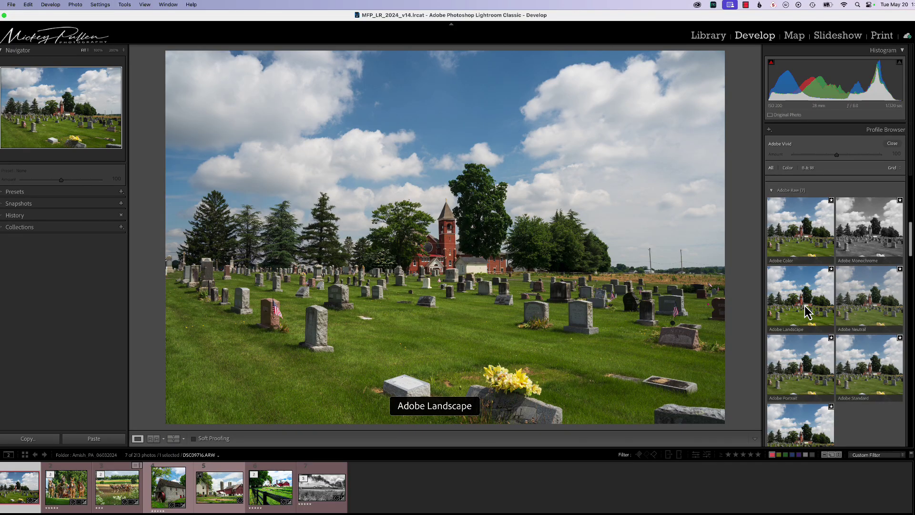
Preview the Camera Matching profiles on the photo, including FL, ST and VV2.
scroll(804, 317, "down", 5)
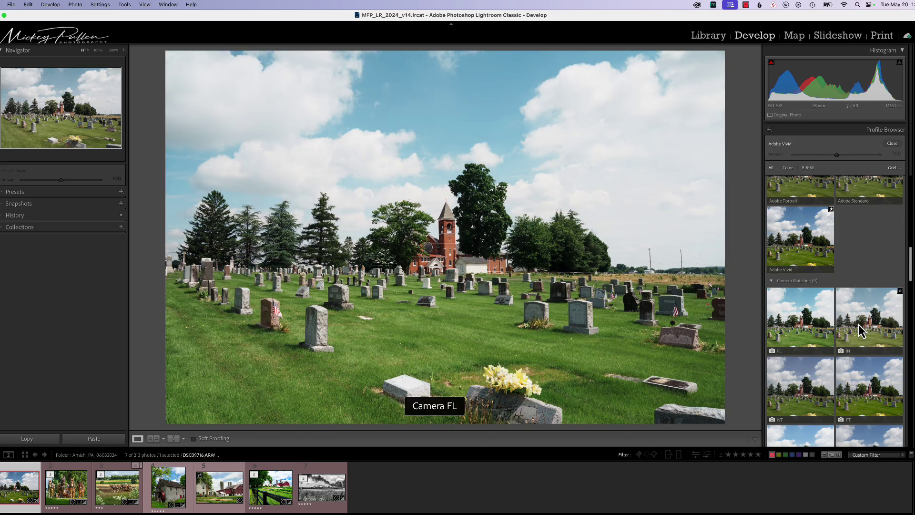
scroll(877, 334, "down", 3)
scroll(875, 336, "down", 1)
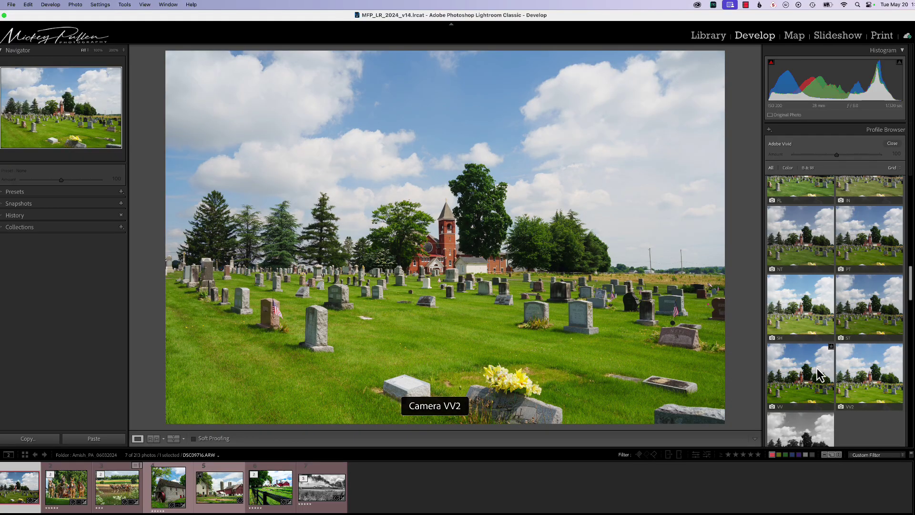
scroll(865, 372, "down", 1)
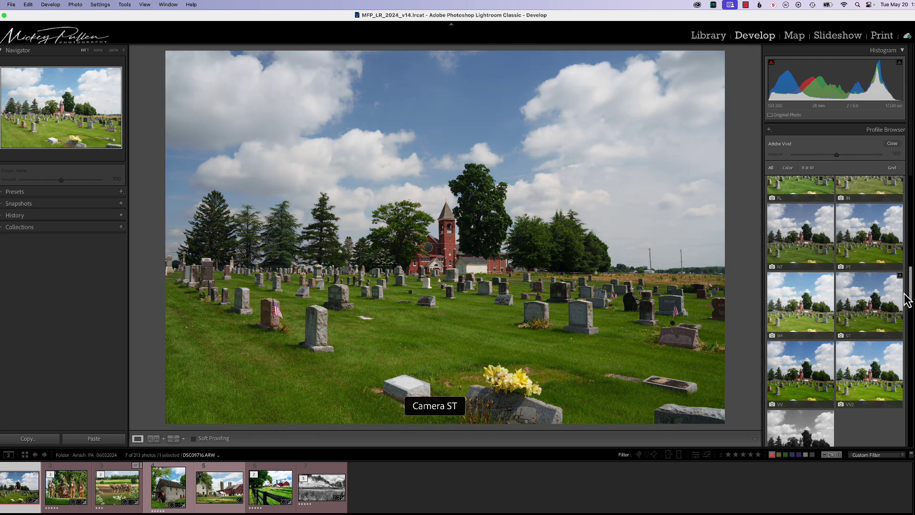
Preview the Linear-Sony ILCE-7M4, Artistic and Modern profiles on the photo.
left_click_drag(909, 296, 909, 319)
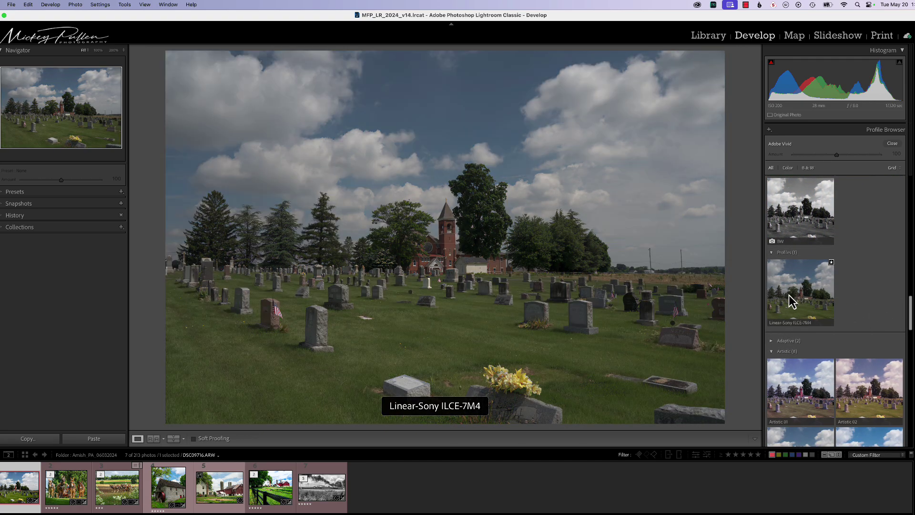
scroll(789, 300, "down", 3)
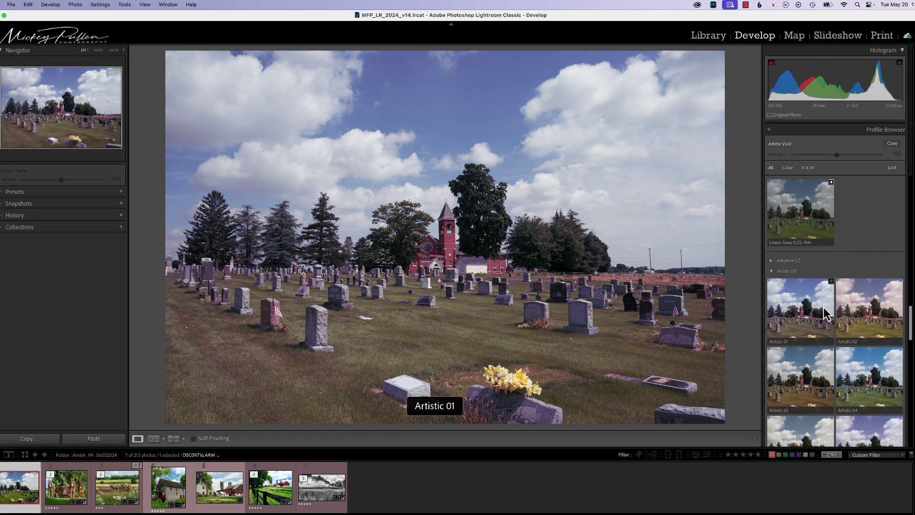
scroll(773, 329, "down", 5)
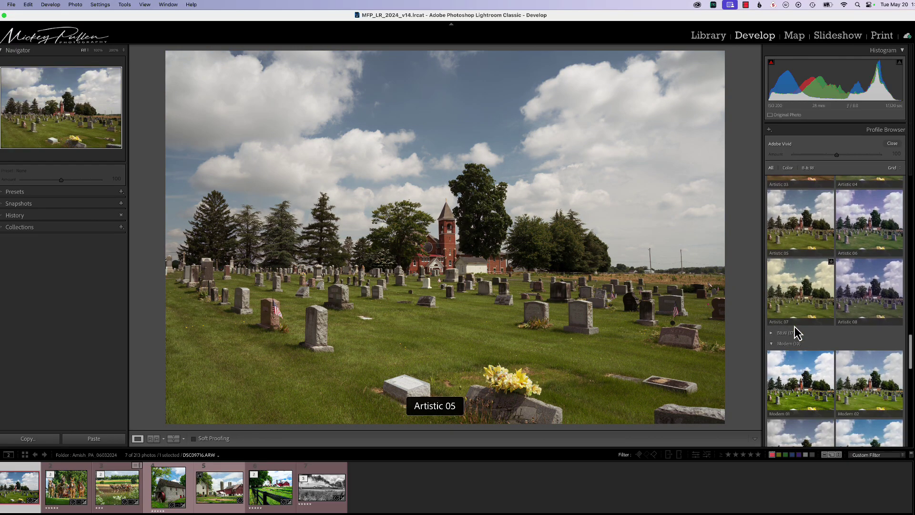
scroll(797, 332, "down", 1)
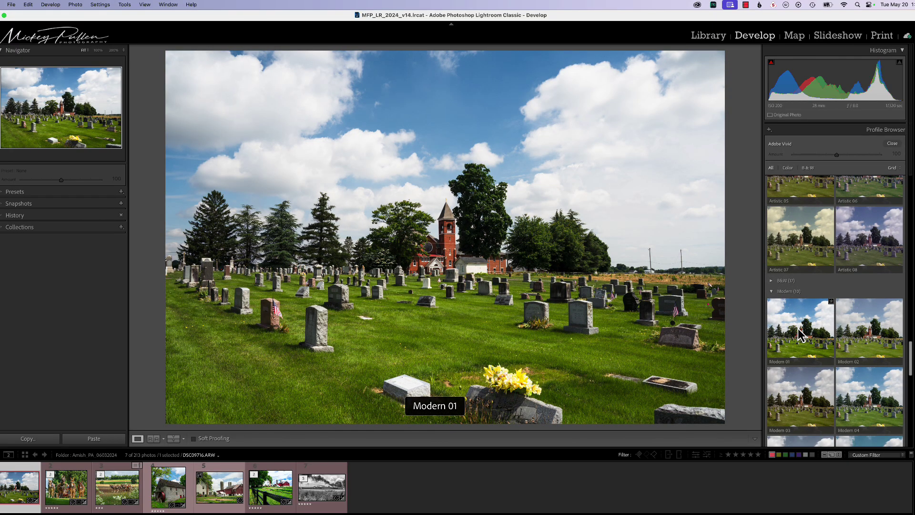
scroll(800, 333, "up", 3)
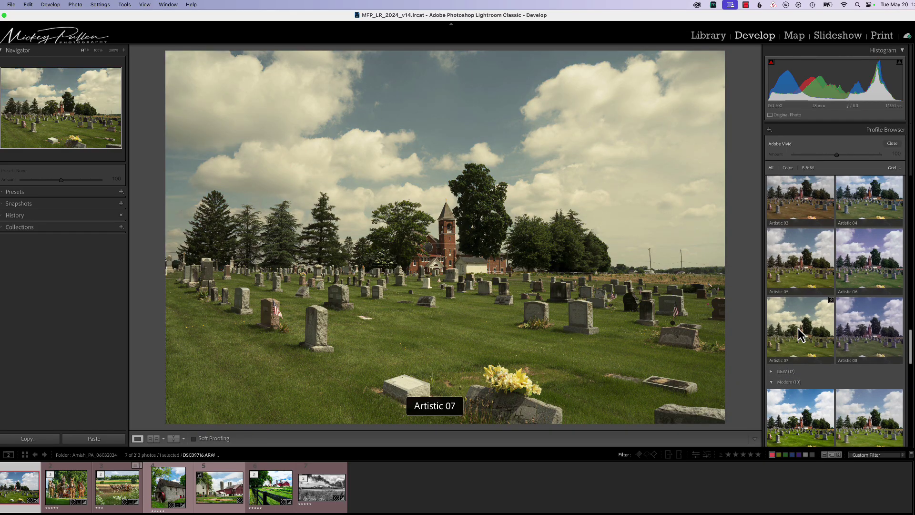
scroll(800, 333, "up", 5)
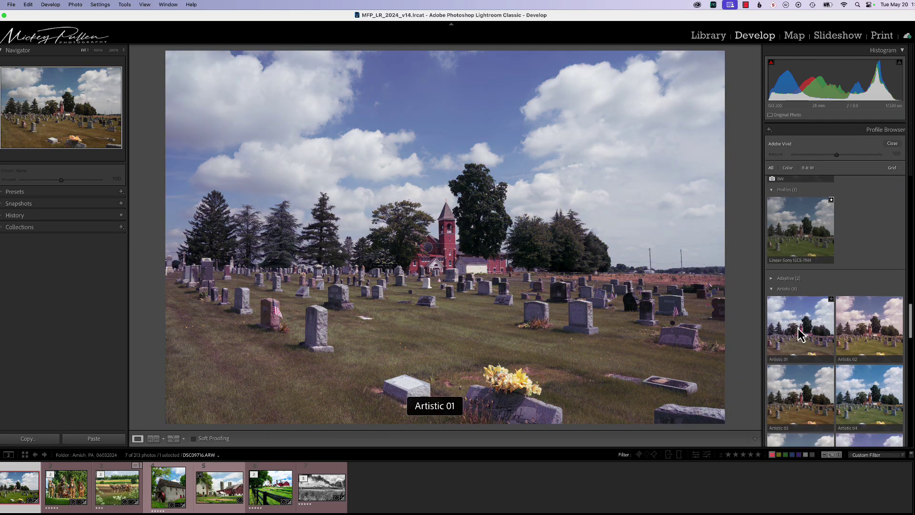
scroll(799, 334, "up", 3)
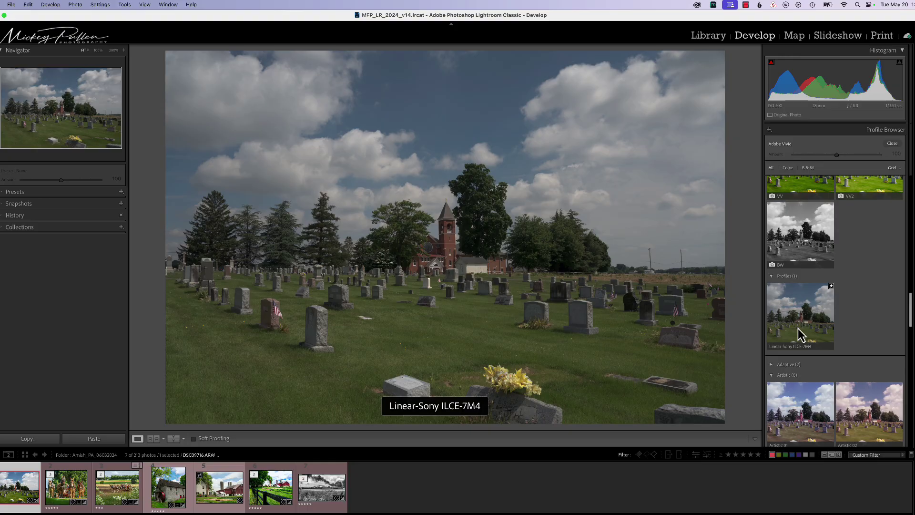
Apply the Adaptive Color profile with an amount of 110 and close the Profile Browser.
scroll(799, 333, "down", 3)
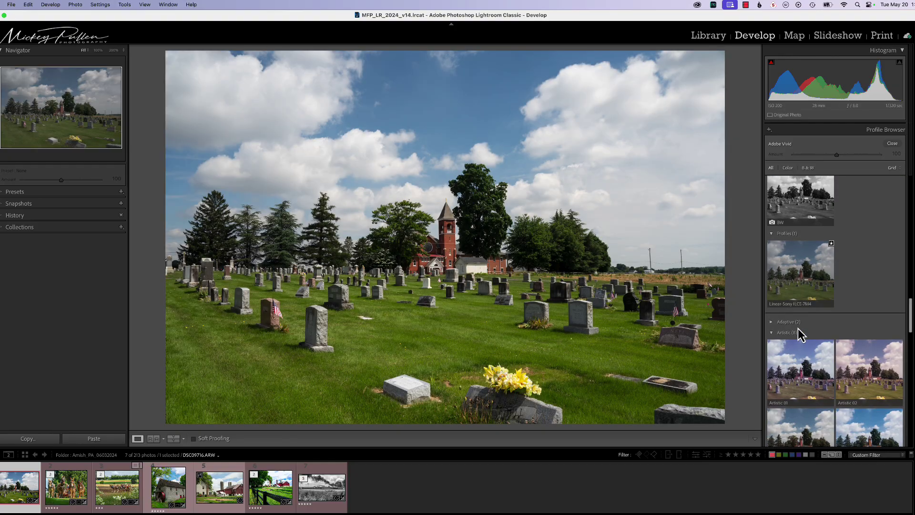
left_click(787, 312)
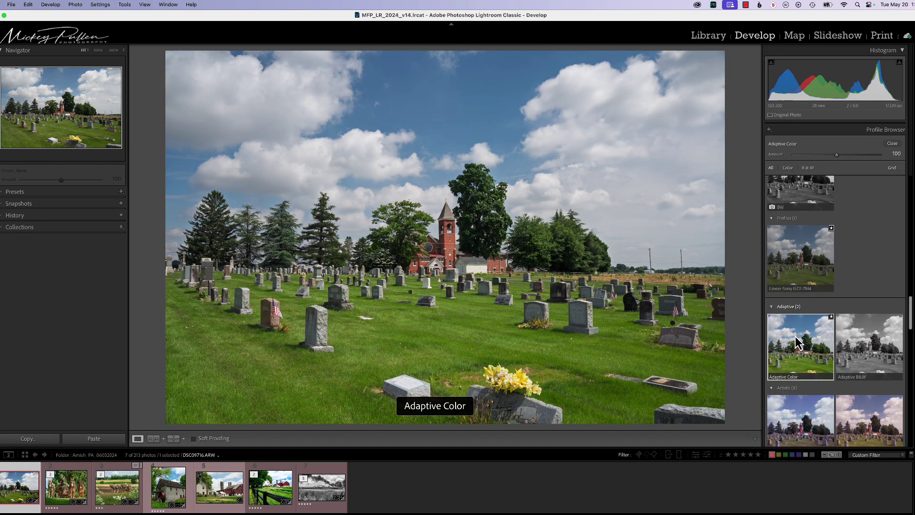
left_click(802, 339)
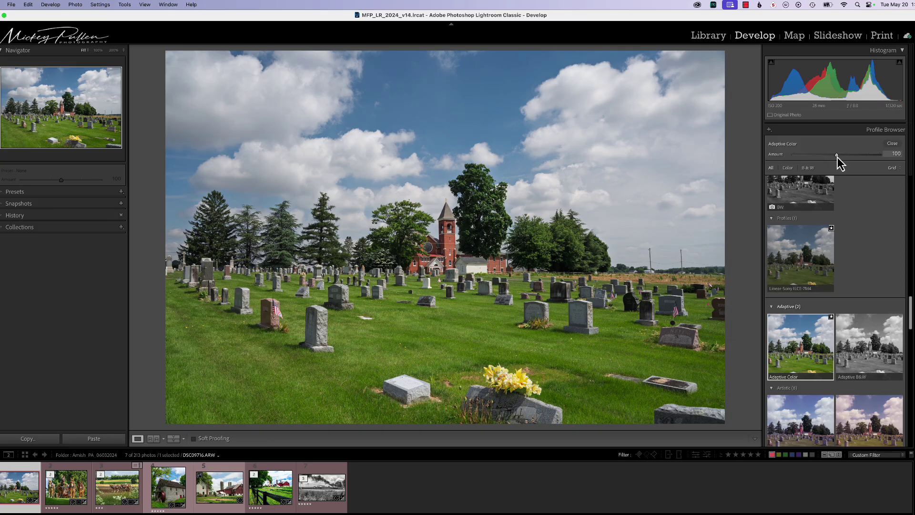
mouse_move(836, 157)
left_mouse_down()
mouse_move(878, 157)
mouse_move(785, 166)
mouse_move(865, 162)
mouse_move(799, 169)
mouse_move(840, 164)
left_mouse_up()
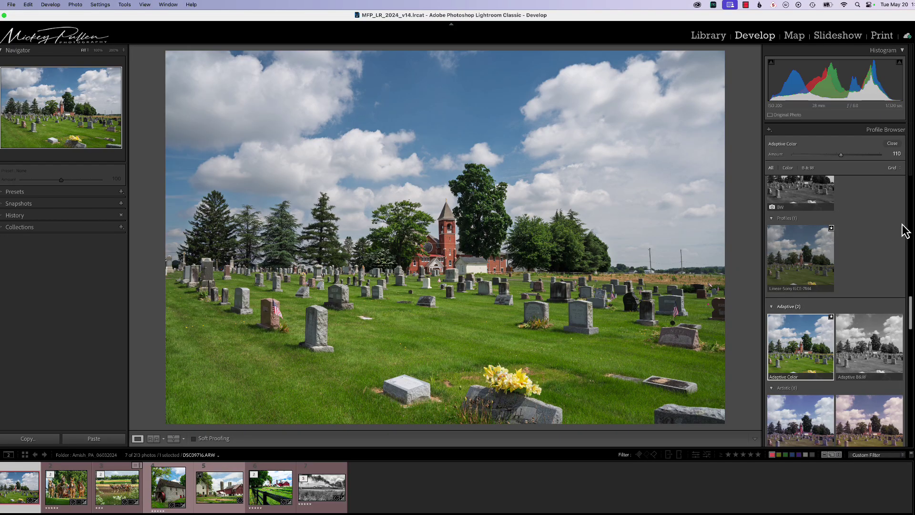
left_click(892, 143)
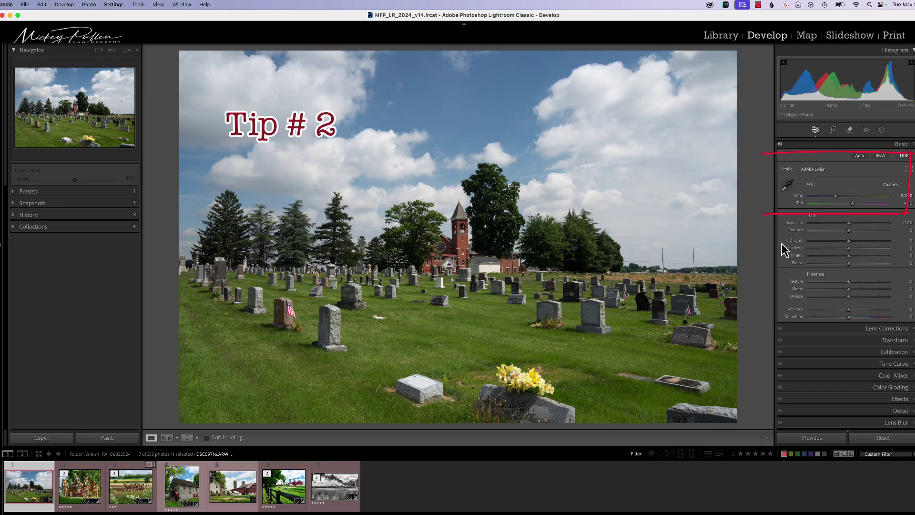
Adjust the temperature and tint, and sample a neutral area in the clouds with the White Balance Selector.
left_click_drag(835, 196, 849, 204)
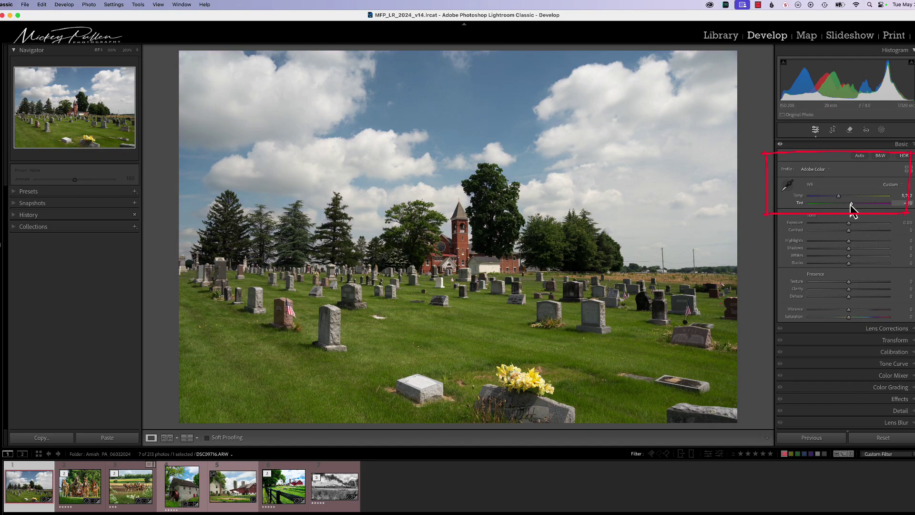
left_click(787, 185)
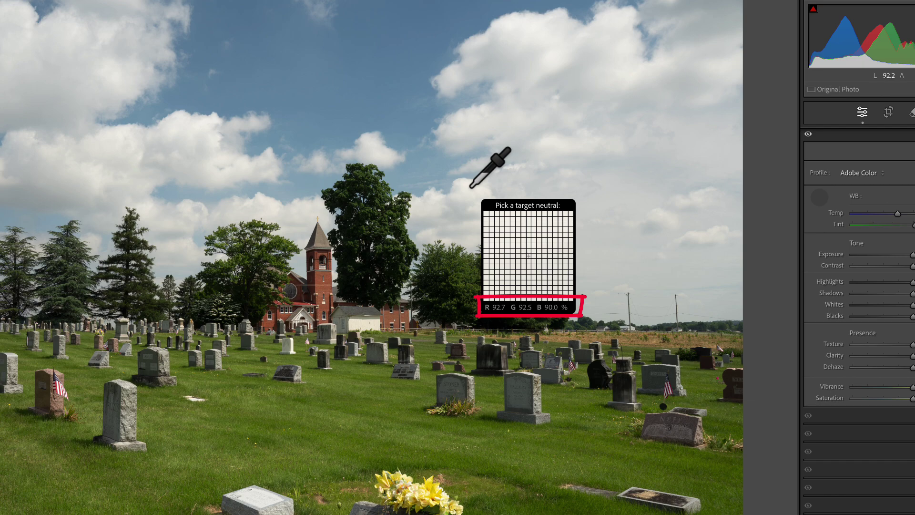
left_click(471, 187)
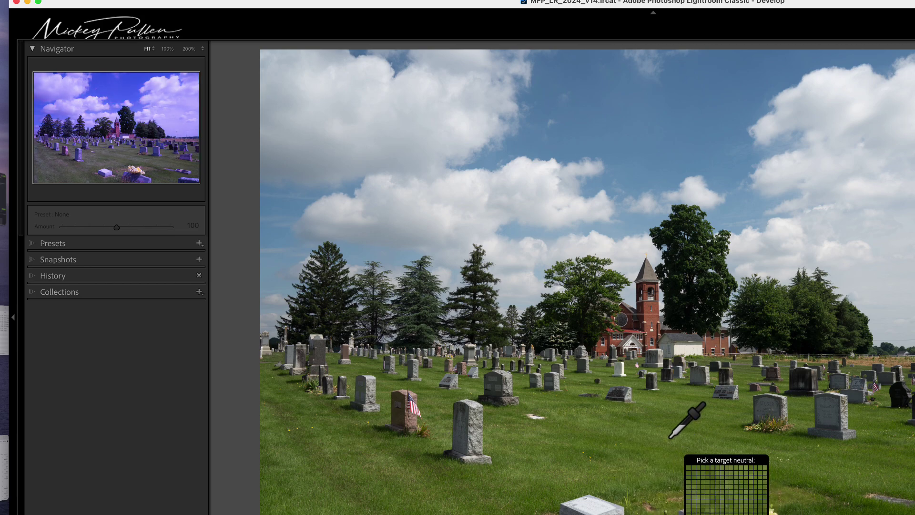
left_click(780, 224)
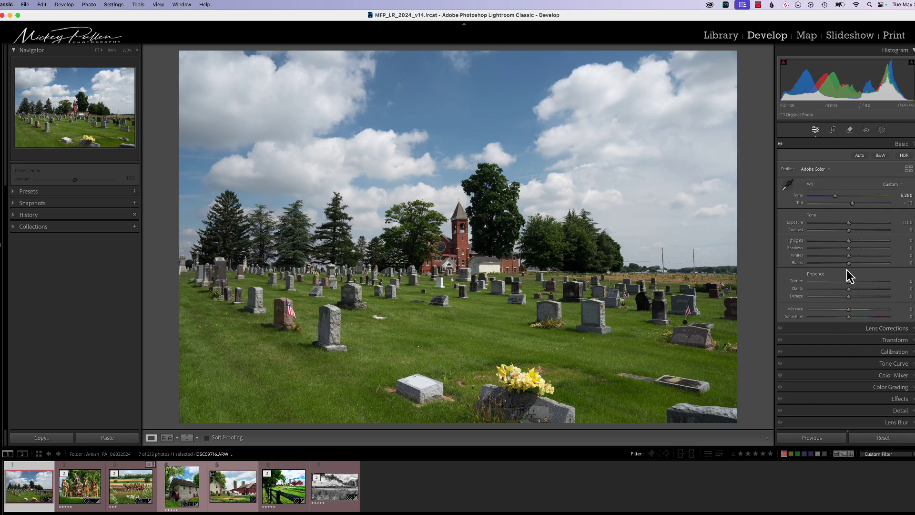
Set the Calibration saturations to red +33, green −49 and blue +69, and reset all three primaries.
left_click(883, 351)
left_click_drag(848, 235, 876, 286)
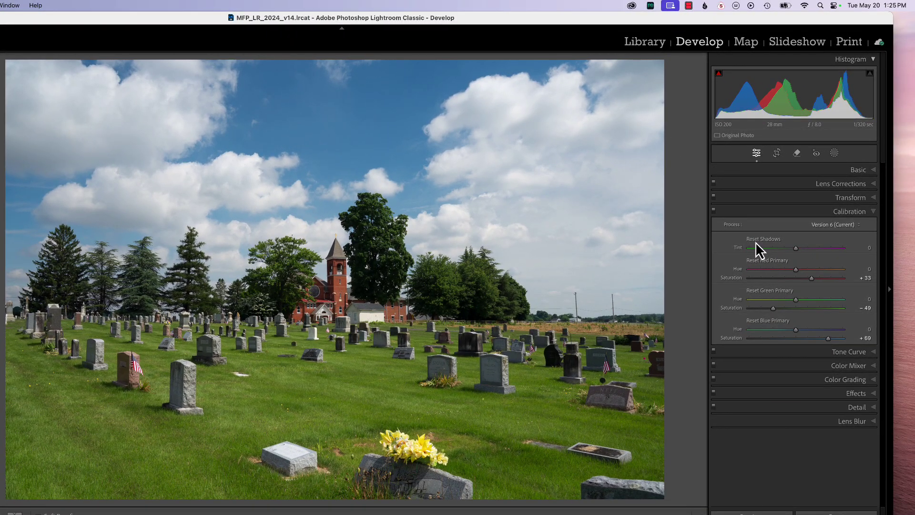
left_click(755, 261, "alt")
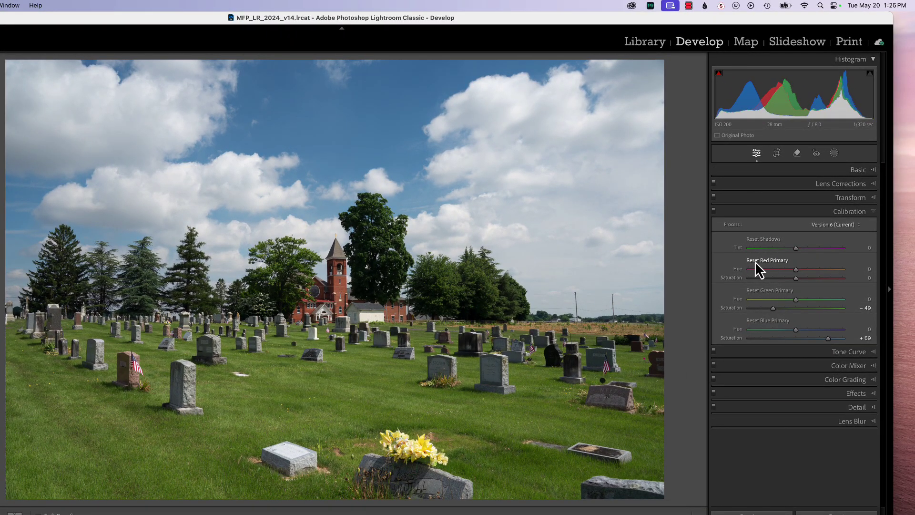
left_click(754, 290, "alt")
left_click(756, 321, "alt")
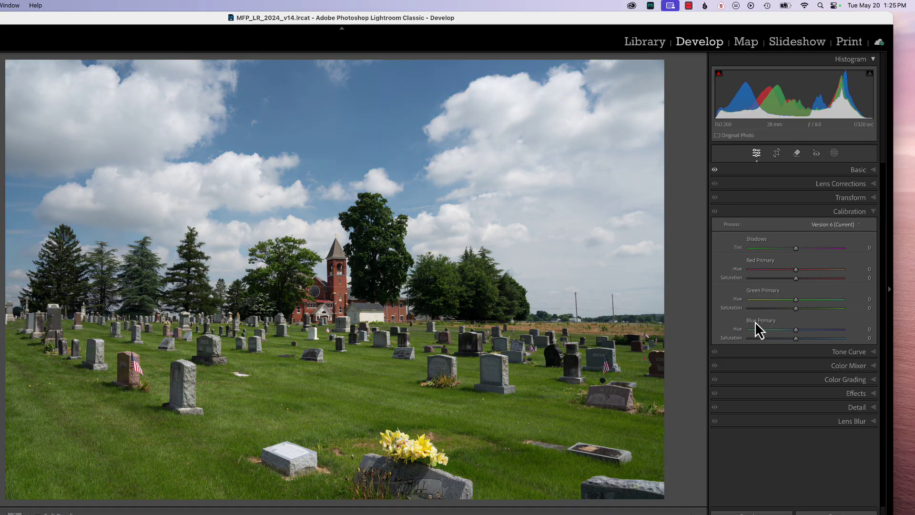
Shift the Color Mixer hues to red +44, green −26 and blue +49, and reset the whole mixer.
left_click(837, 366)
left_click_drag(793, 303, 819, 353)
key("alt")
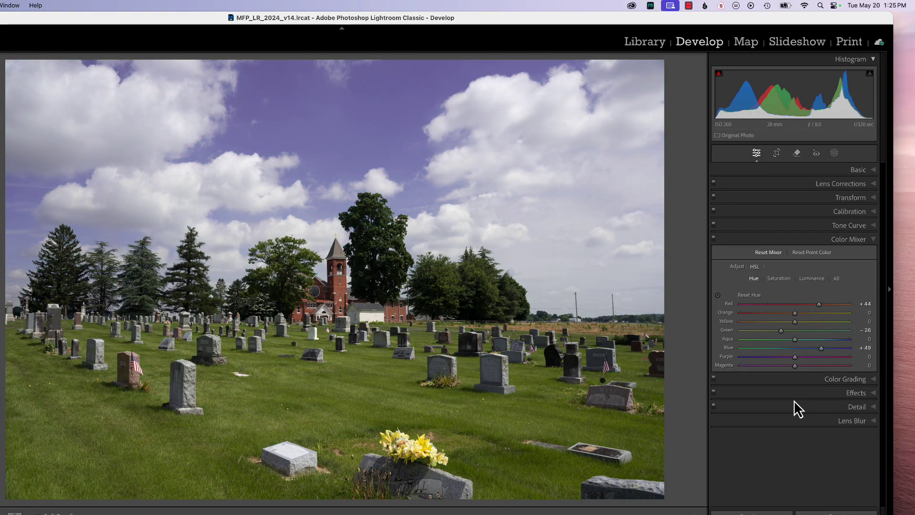
left_click(765, 253, "alt")
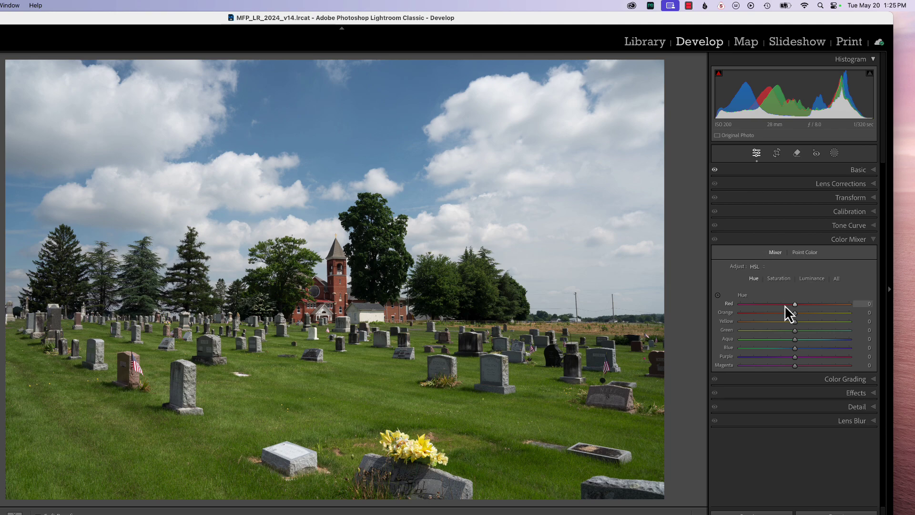
Shift the Color Mixer hues to red +35, green −32 and blue +34.
left_click_drag(795, 304, 818, 347)
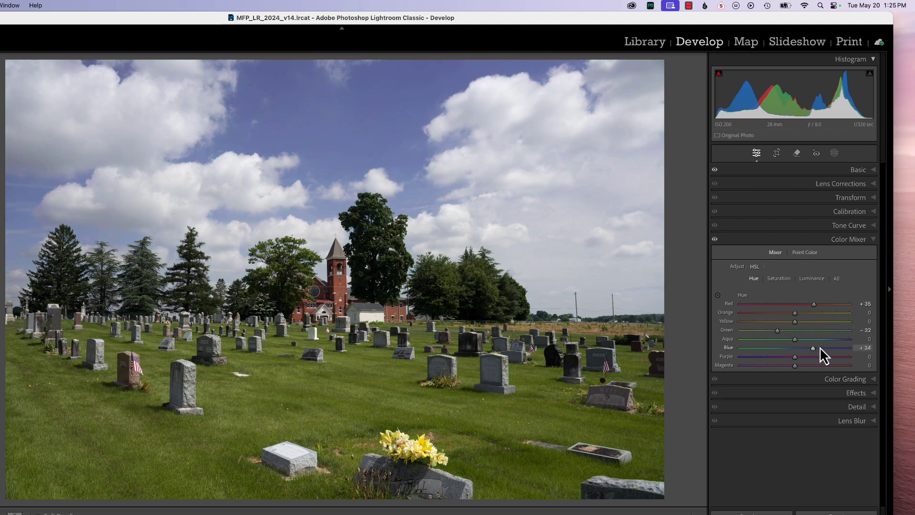
Reset the red, green and blue hues individually to 0 in the Color Mixer.
double_click(728, 304)
double_click(725, 330)
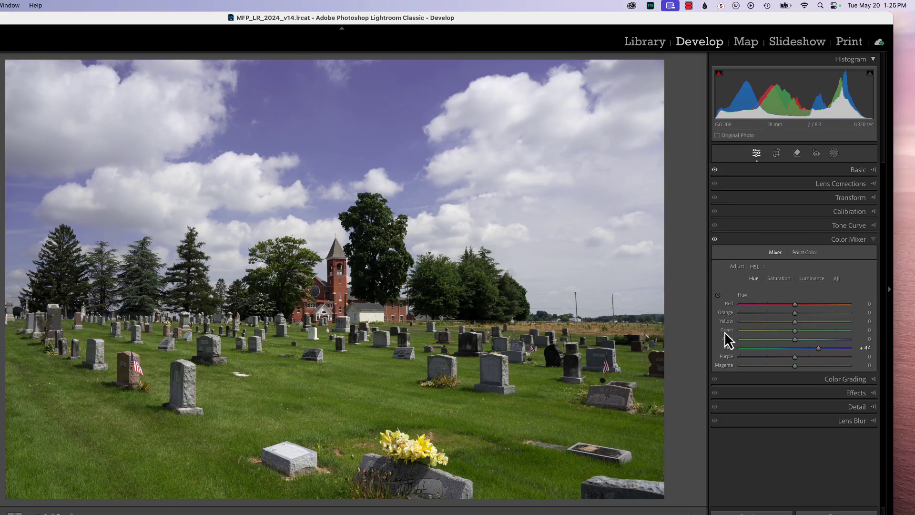
double_click(728, 348)
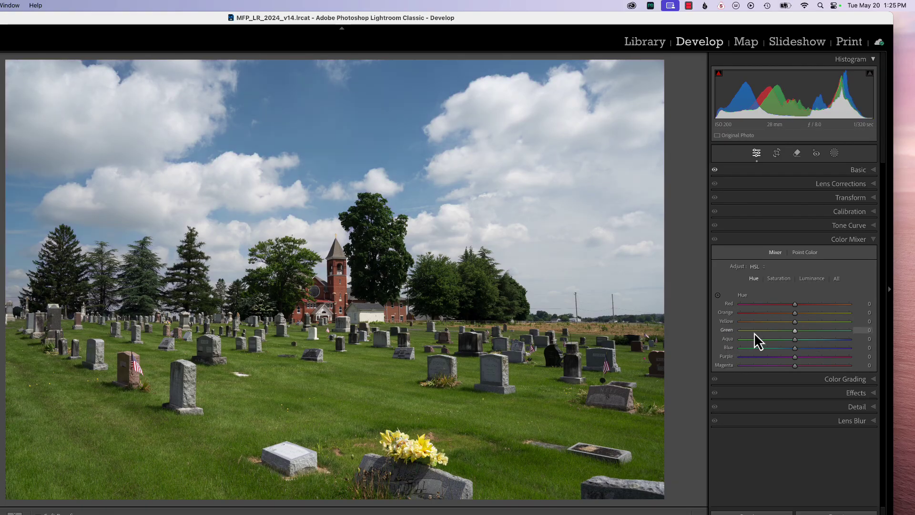
Shift the Color Mixer hues to red +36, yellow −38, green +21, blue +87 and magenta −35.
key("alt")
scroll(792, 305, "up", 12)
scroll(796, 322, "down", 13)
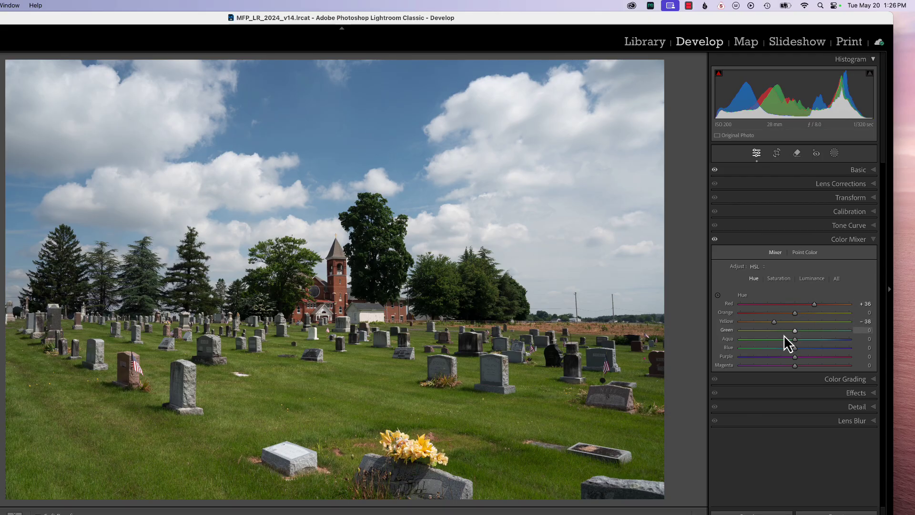
scroll(796, 331, "up", 7)
left_click_drag(800, 348, 843, 347)
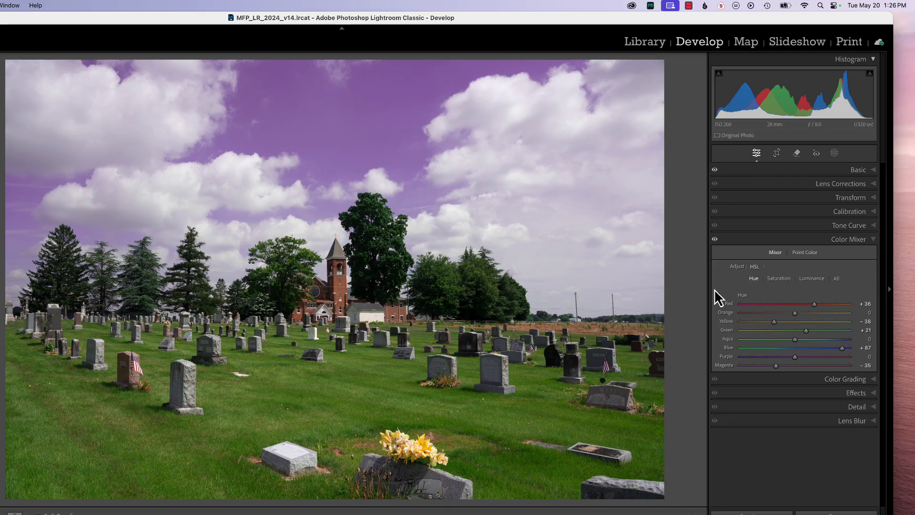
Switch the Color Mixer's effect off and back on to compare the photo, and reset the mixer's hue shifts.
key("alt")
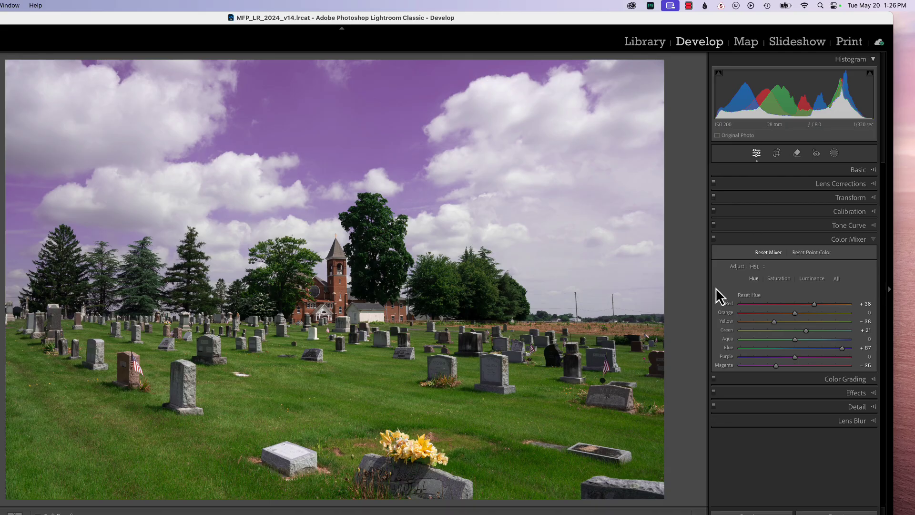
left_click(714, 240)
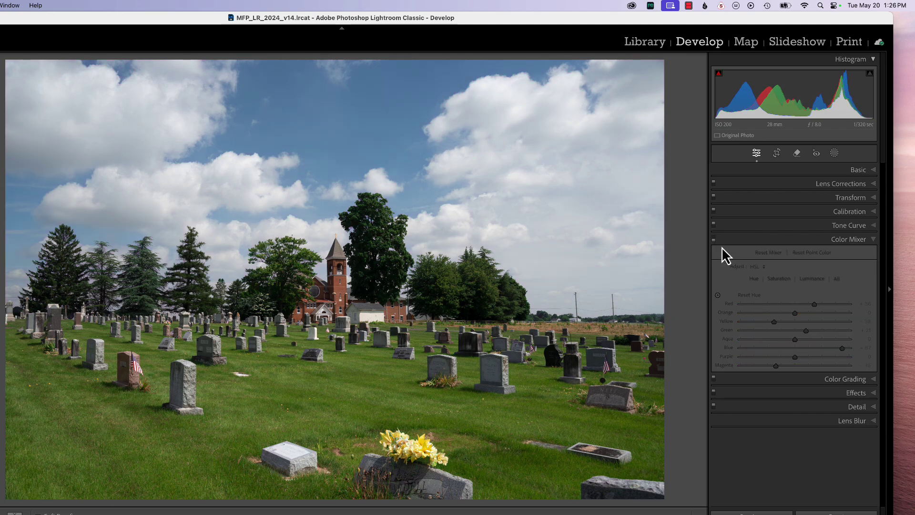
key("alt")
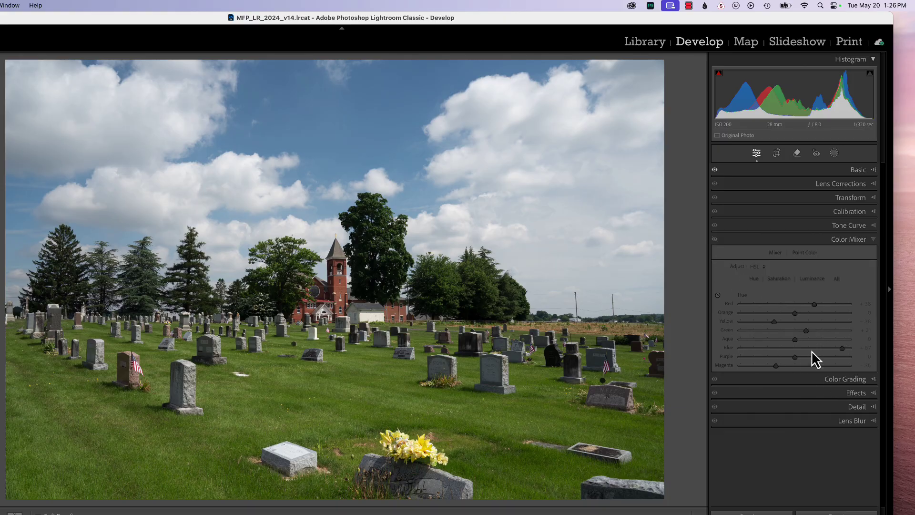
left_click(720, 239)
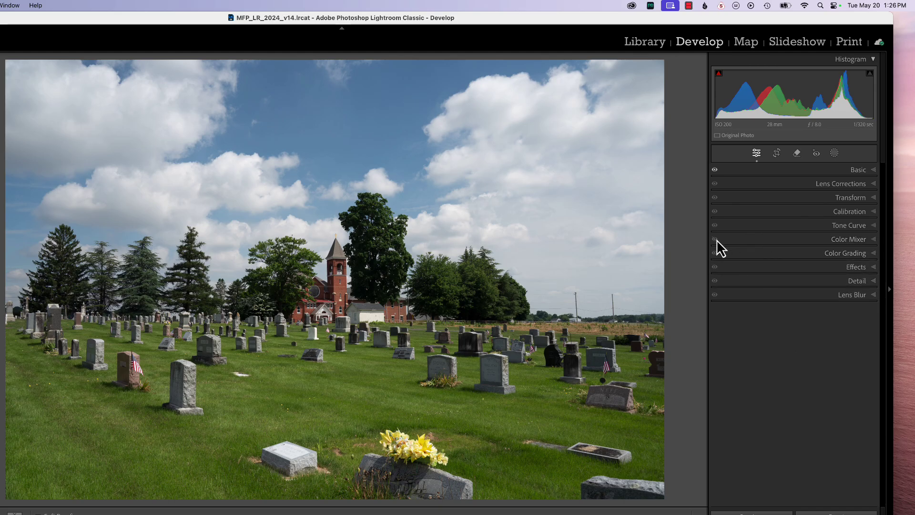
left_click(873, 239)
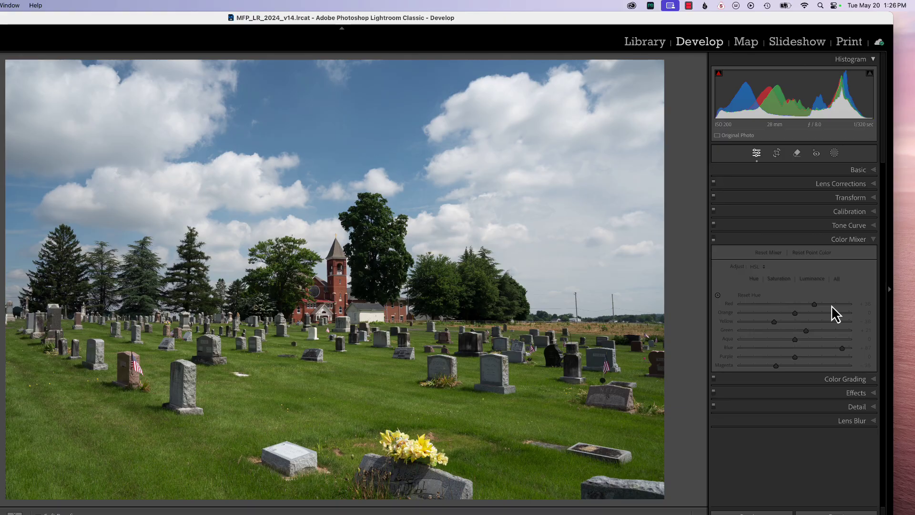
left_click(713, 240, "alt")
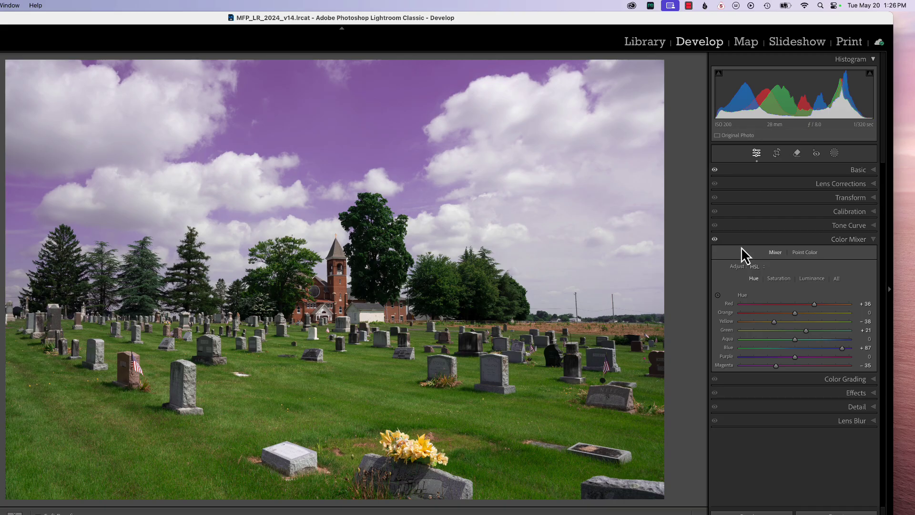
key("alt")
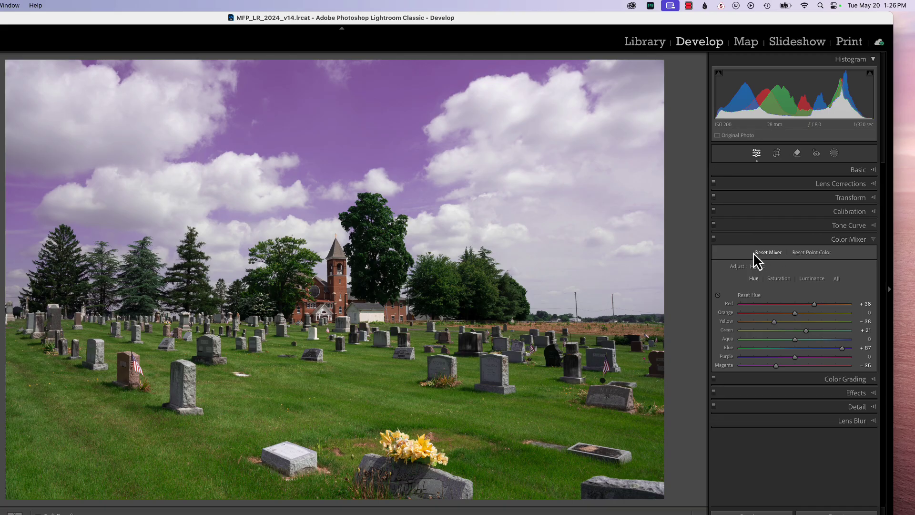
left_click(714, 240, "alt")
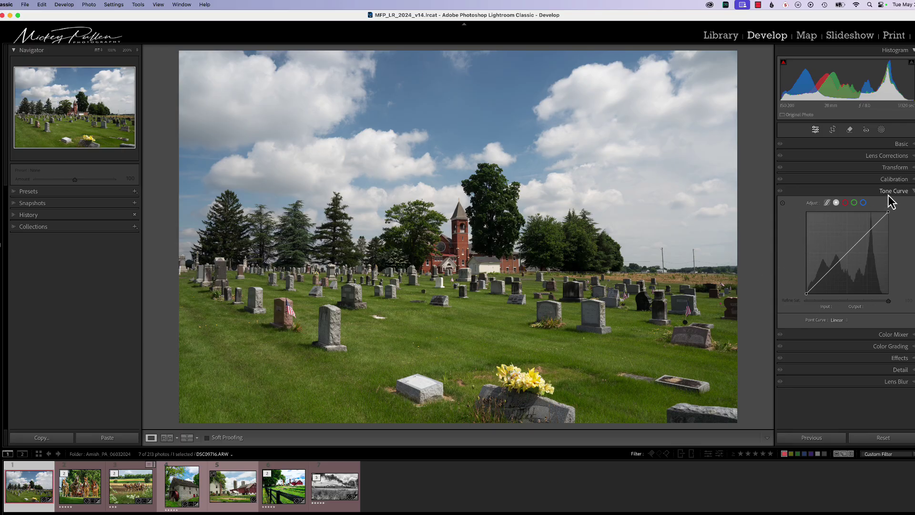
Shift the orange hue to −1 by sampling the church's red brick with the Color Mixer's targeted adjustment tool.
left_click(861, 336)
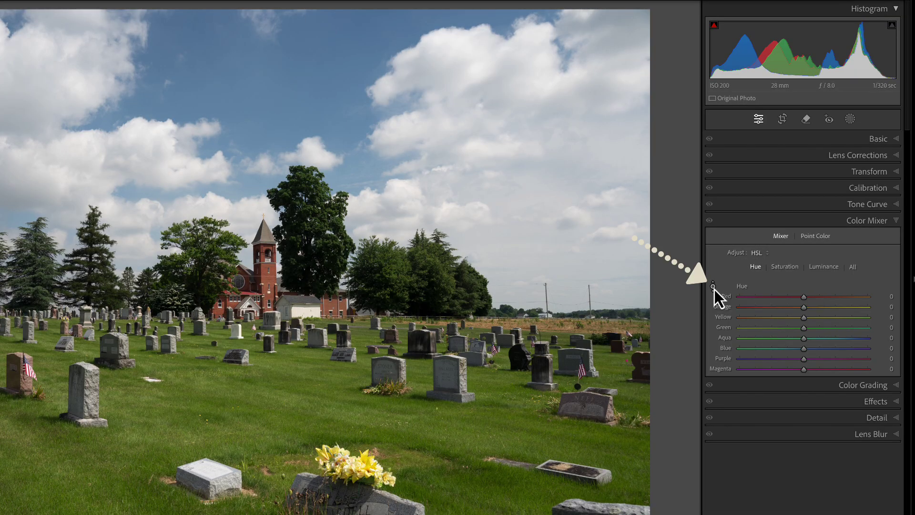
left_click(713, 287)
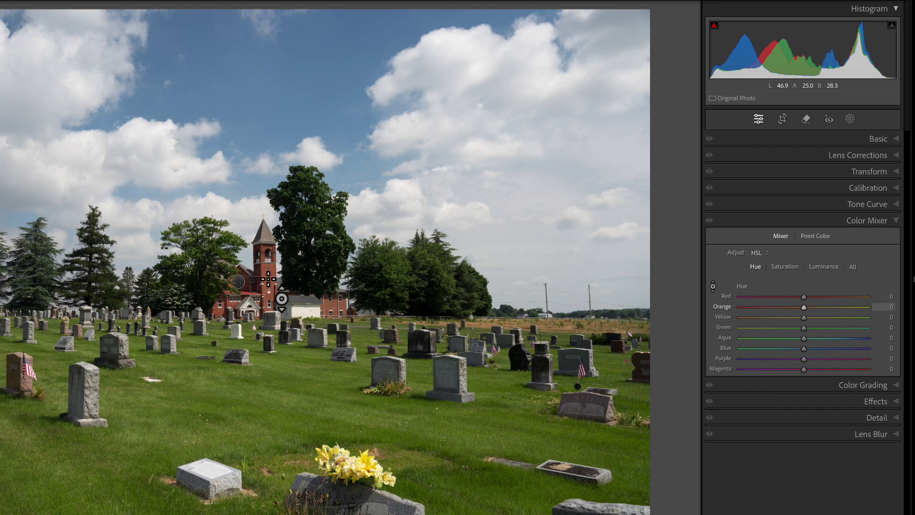
mouse_move(268, 279)
left_mouse_down()
mouse_move(268, 251)
mouse_move(268, 300)
mouse_move(266, 232)
left_mouse_up()
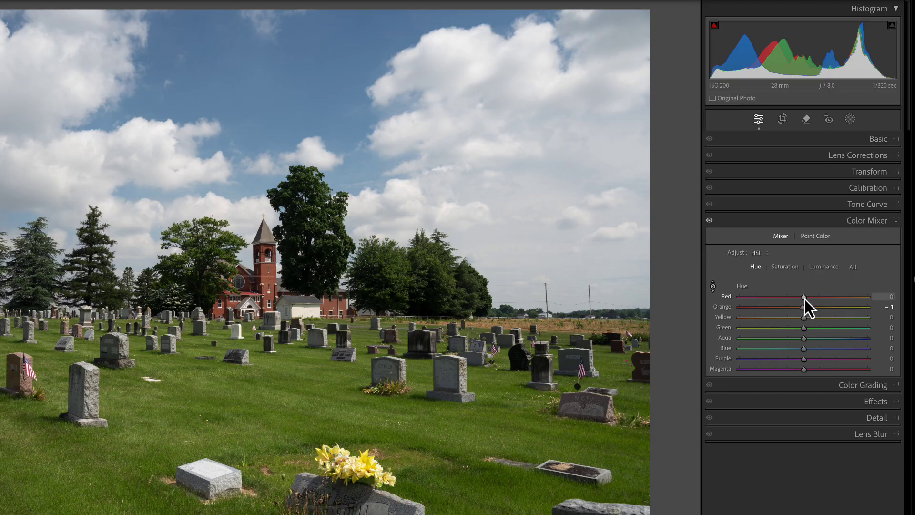
Set the orange hue to +5 and the yellow hue to −3, and reset the whole mixer.
left_click_drag(818, 299, 802, 323)
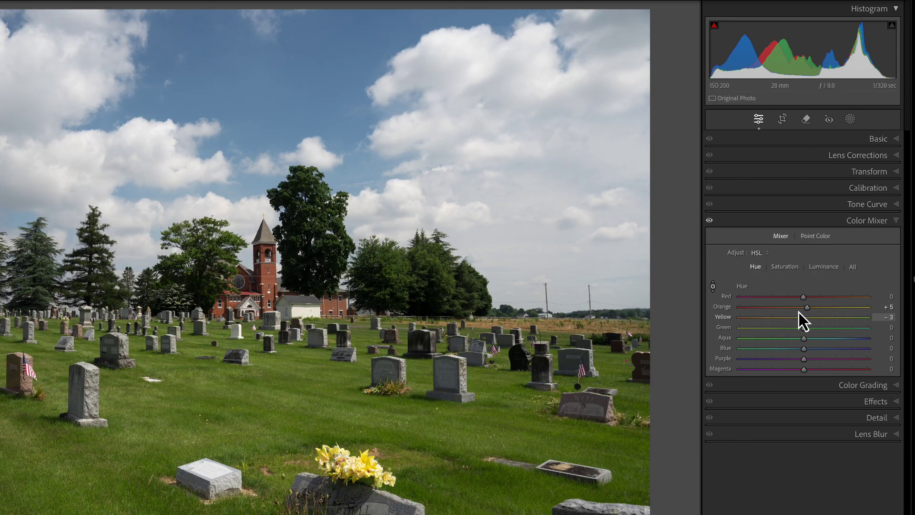
key("alt")
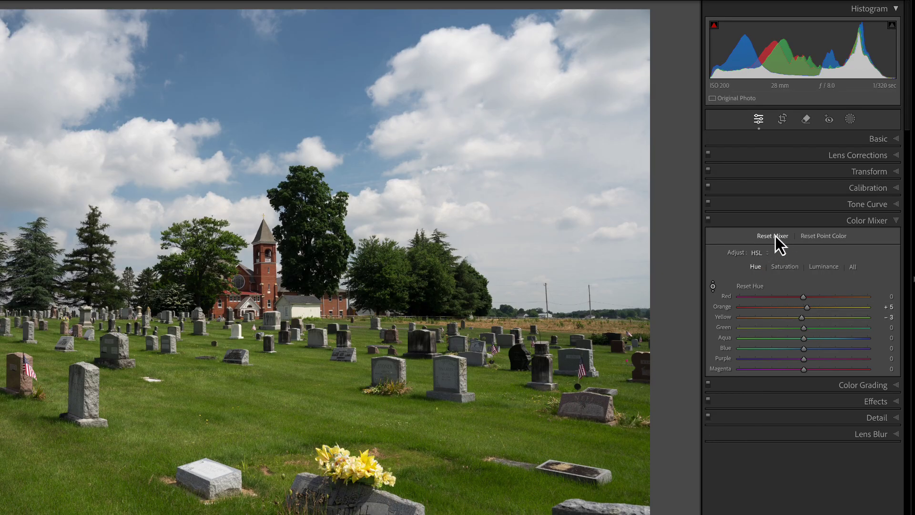
left_click(775, 236, "alt")
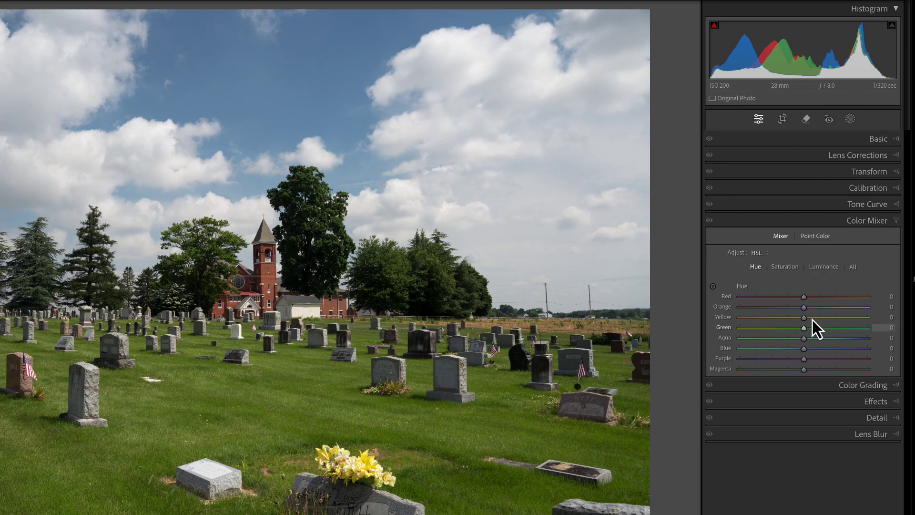
Set the yellow hue to +2, and use targeted adjustment to shift the church brick to red +2, orange +2 and the grass to green −1.
left_click_drag(804, 301, 805, 322)
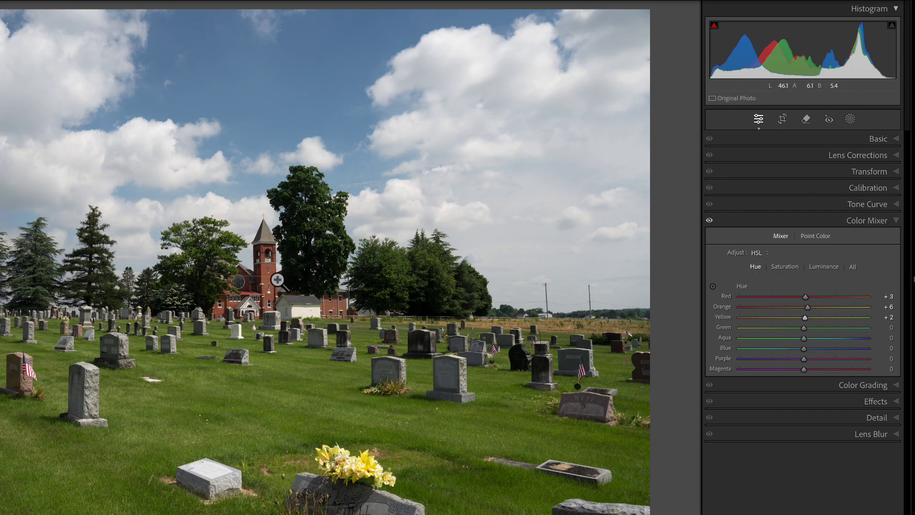
left_click(713, 286)
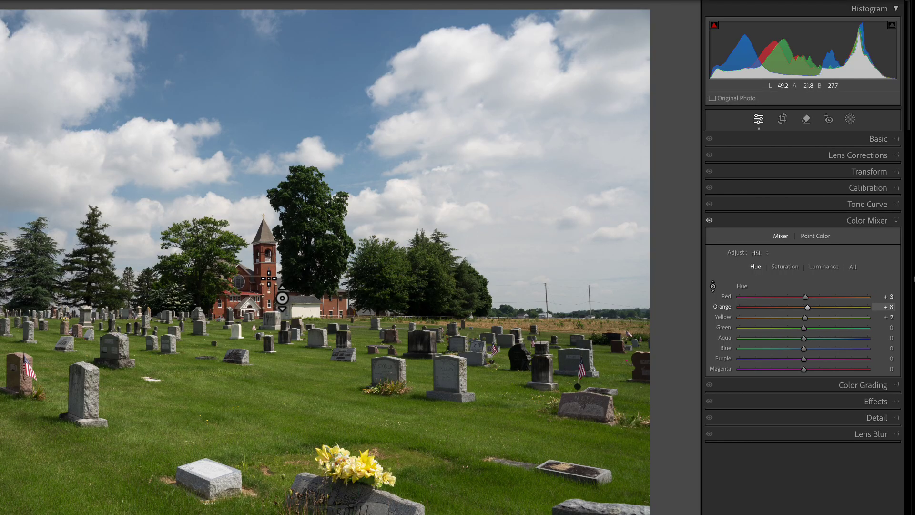
left_click_drag(269, 278, 262, 234)
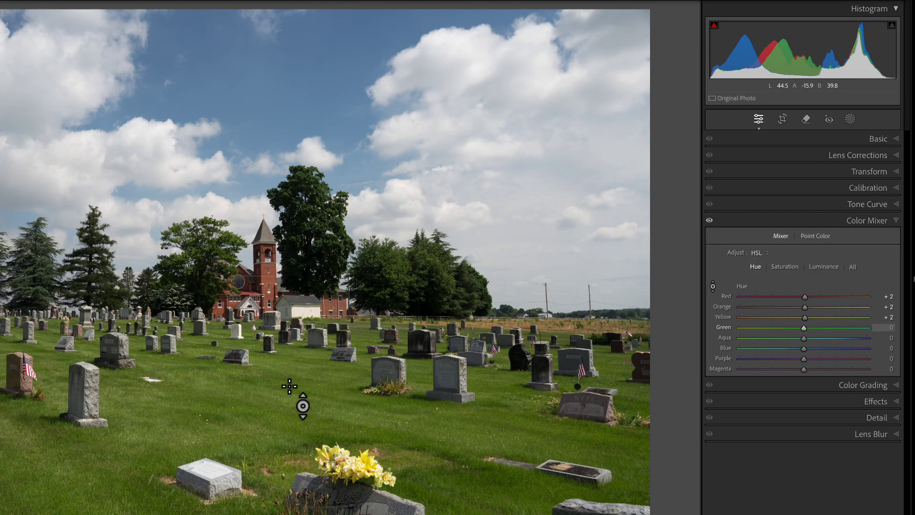
left_click_drag(290, 386, 283, 343)
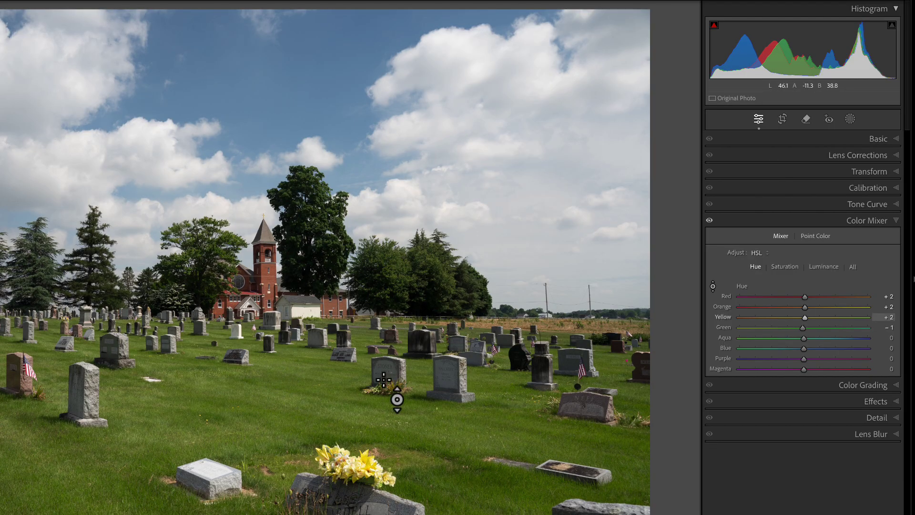
Raise the church brick's luminance in the Color Mixer with targeted adjustment, setting red to +7 and orange to +6.
left_click(778, 269)
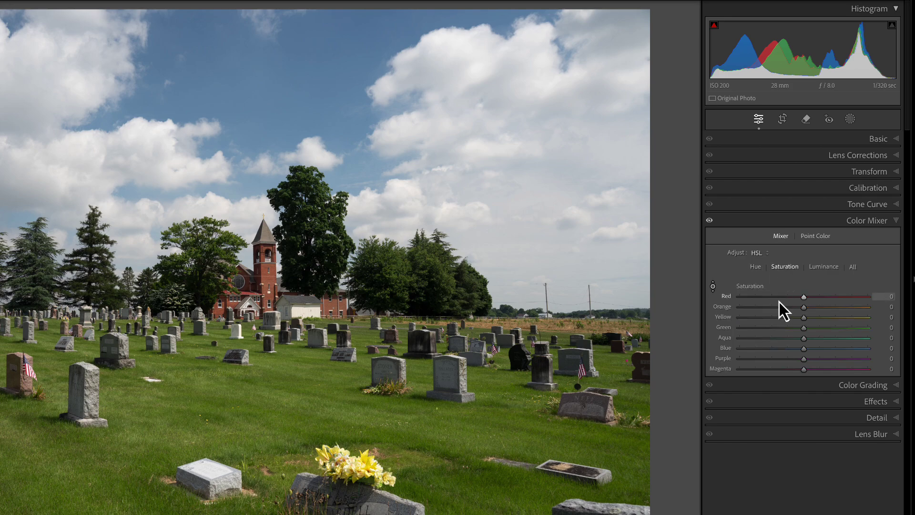
left_click(817, 270)
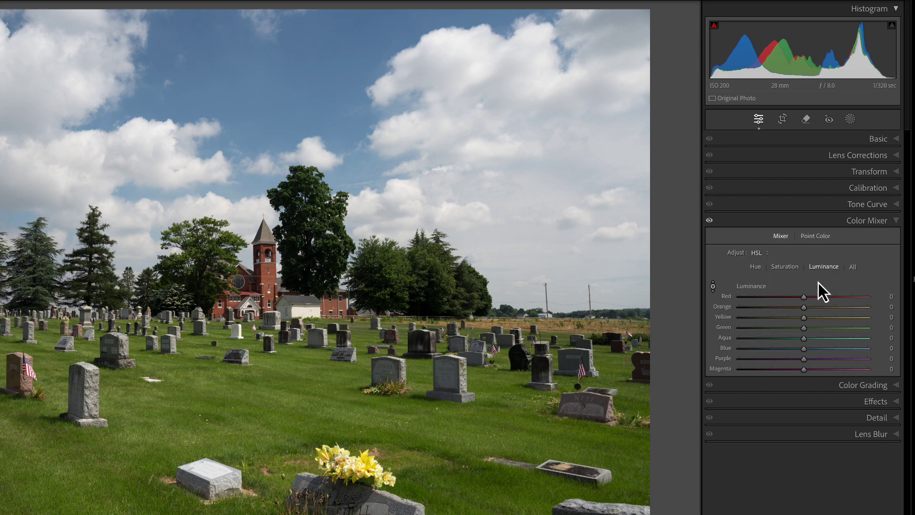
left_click(714, 287)
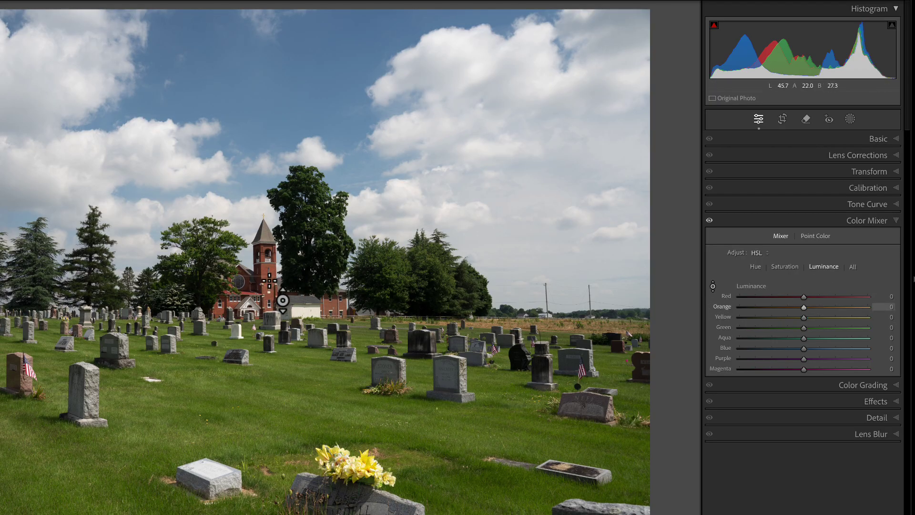
mouse_move(269, 281)
left_mouse_down()
mouse_move(265, 212)
mouse_move(268, 281)
left_mouse_up()
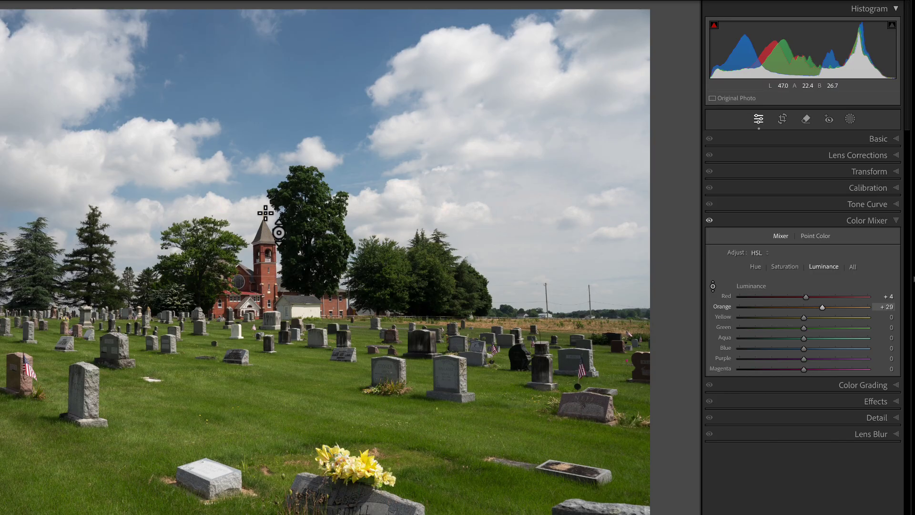
mouse_move(266, 213)
left_mouse_down()
mouse_move(267, 236)
mouse_move(266, 226)
left_mouse_up()
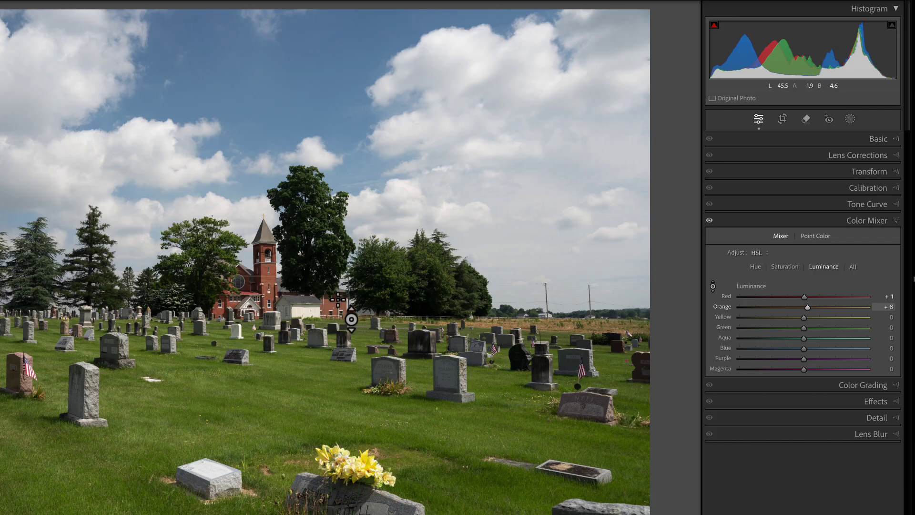
mouse_move(805, 298)
left_mouse_down()
mouse_move(817, 298)
mouse_move(808, 299)
mouse_move(819, 309)
mouse_move(807, 311)
left_mouse_up()
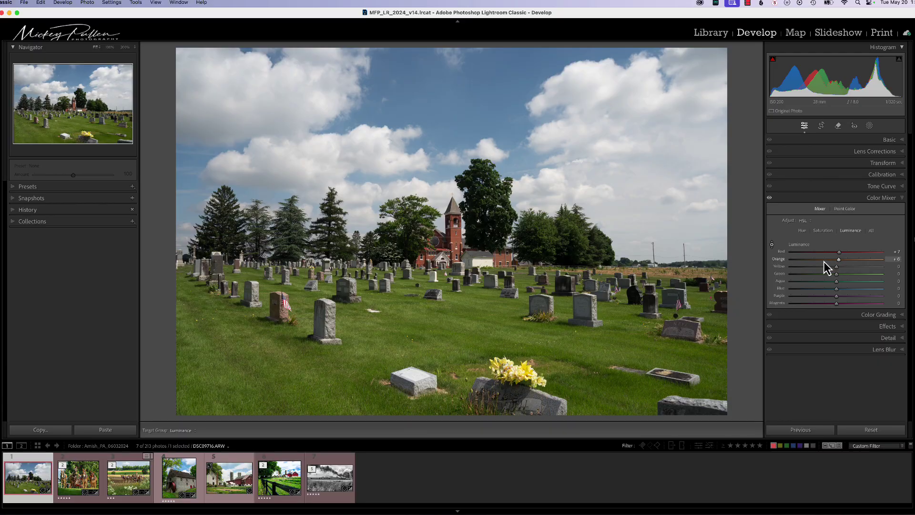
Use the Tone Curve's targeted adjustment tool to darken the clouds and lower the brown headstone's shadow point at input 53 to output 36.
left_click(882, 186)
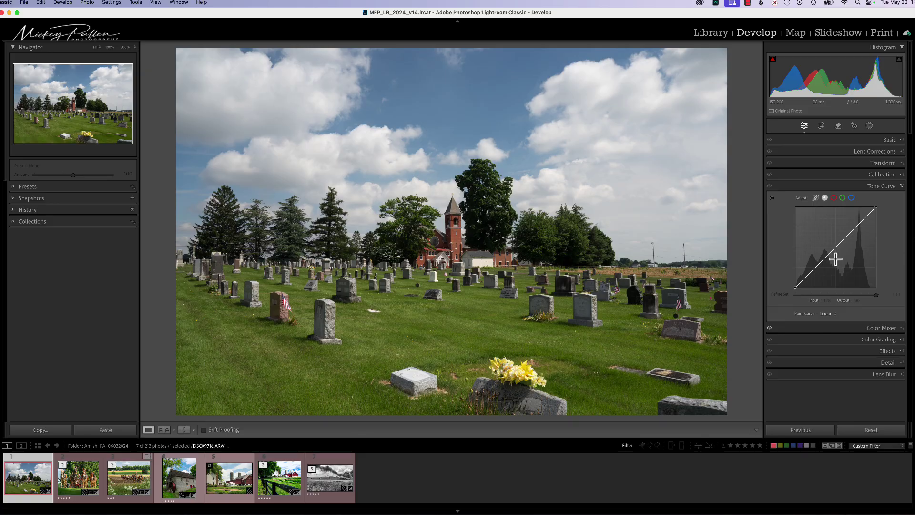
left_click(772, 198)
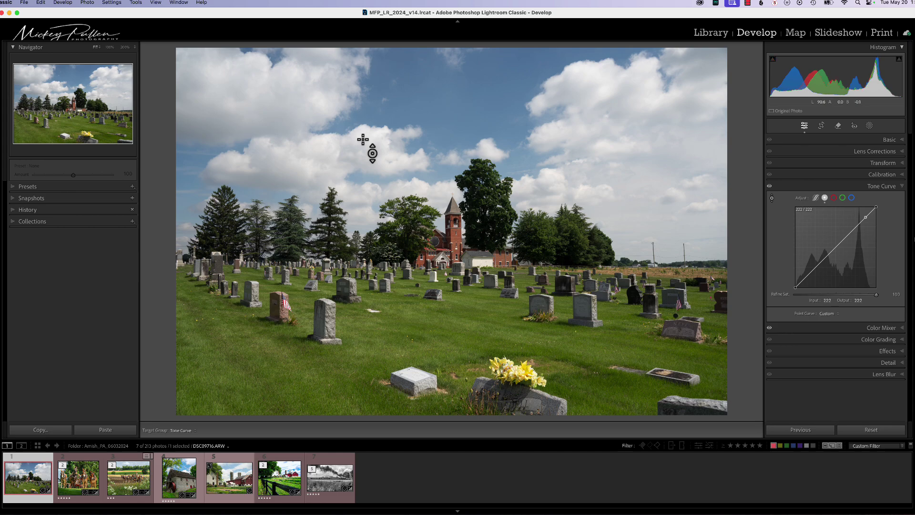
left_click_drag(363, 139, 362, 126)
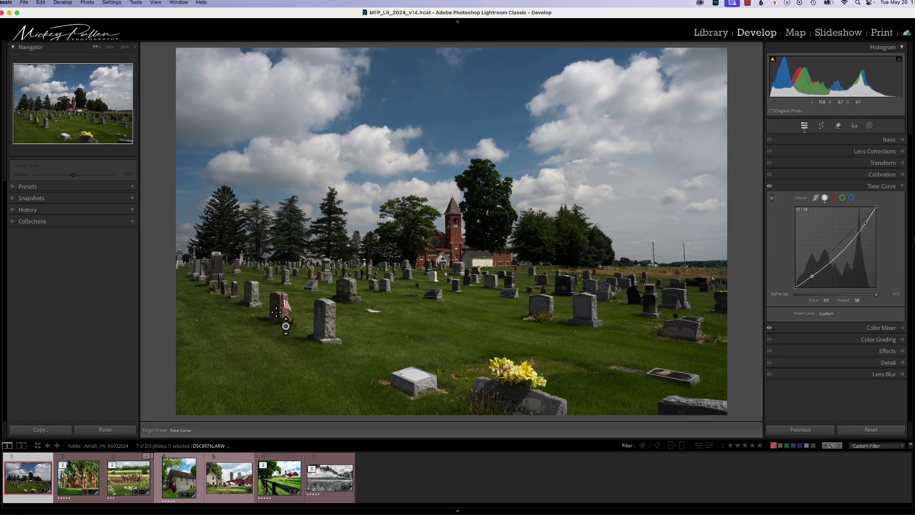
Lift the Tone Curve's shadow point at input 53 from the photo, undo that attempt, and raise the point to output 50.
left_click_drag(276, 312, 268, 290)
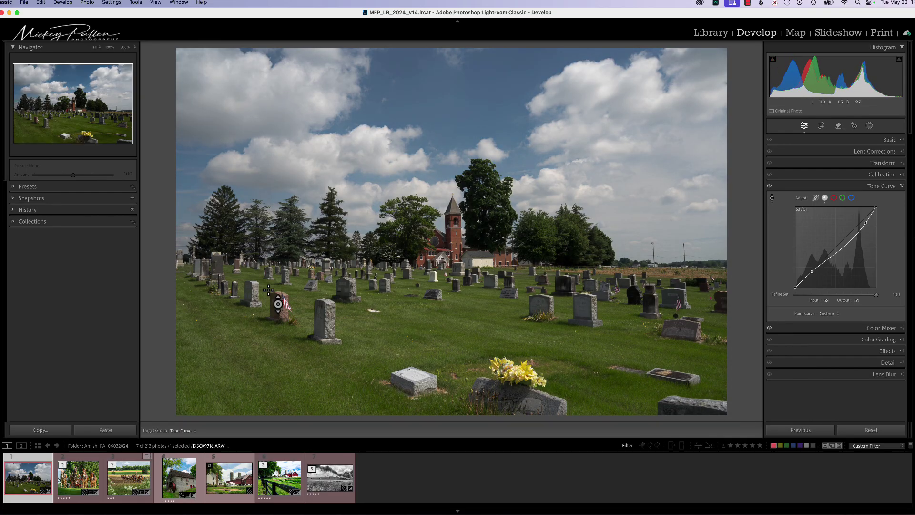
key("super+z")
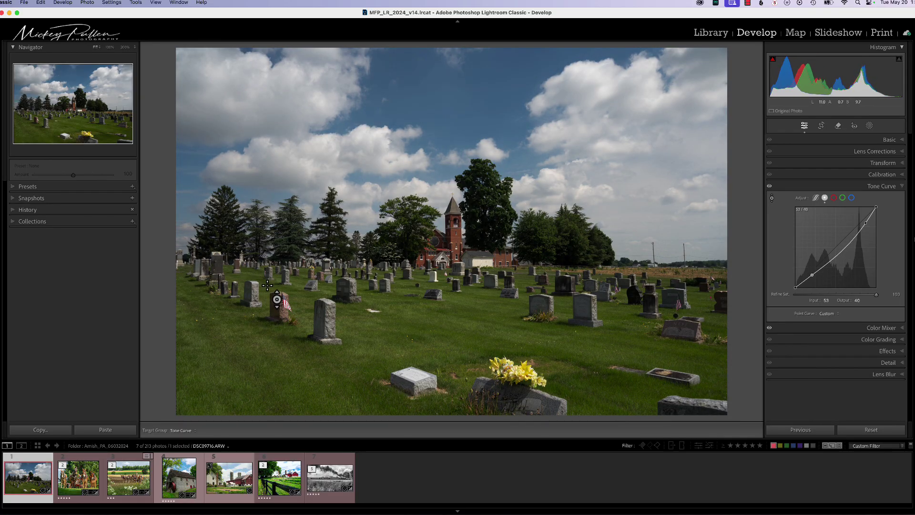
left_click_drag(268, 285, 267, 272)
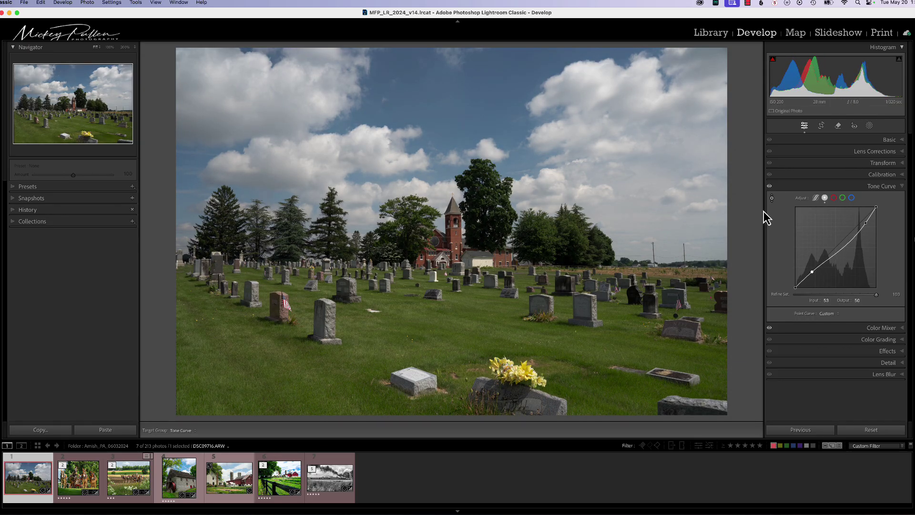
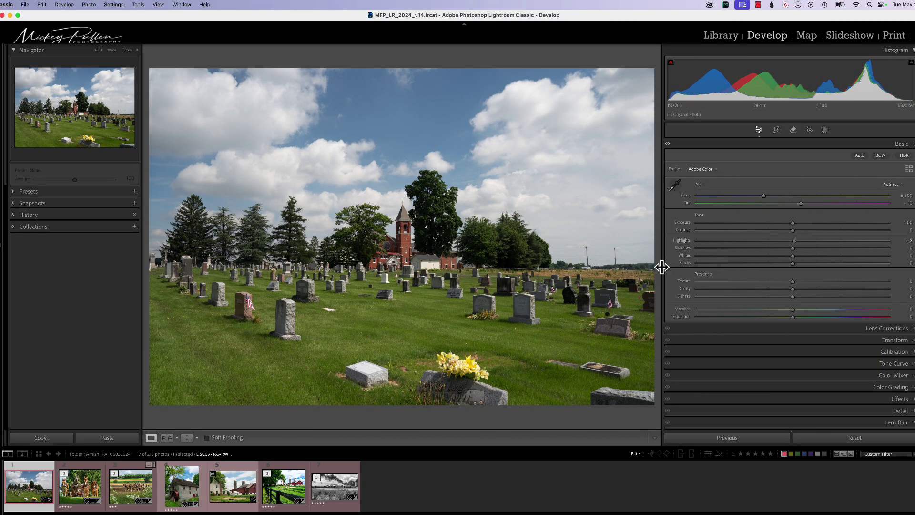
Narrow the adjustment panel column and widen the Navigator column.
left_click_drag(660, 266, 708, 266)
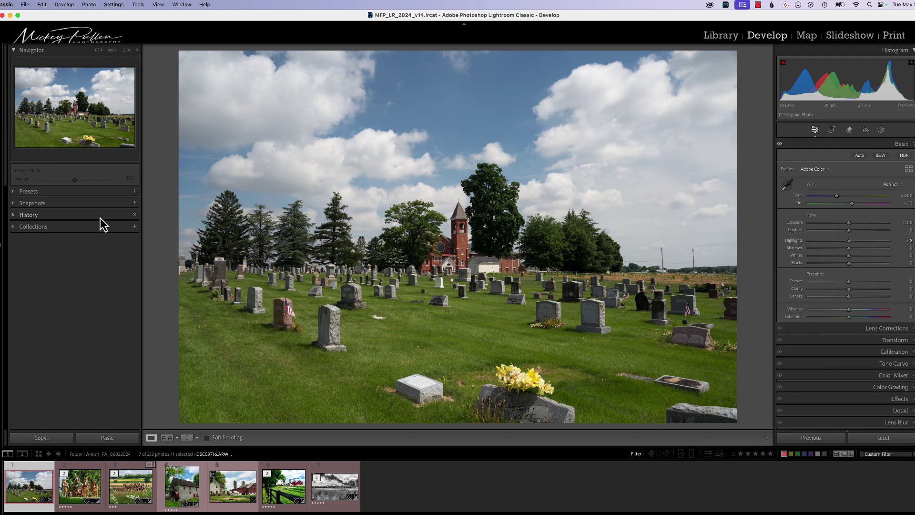
key("alt")
left_click_drag(142, 283, 219, 283)
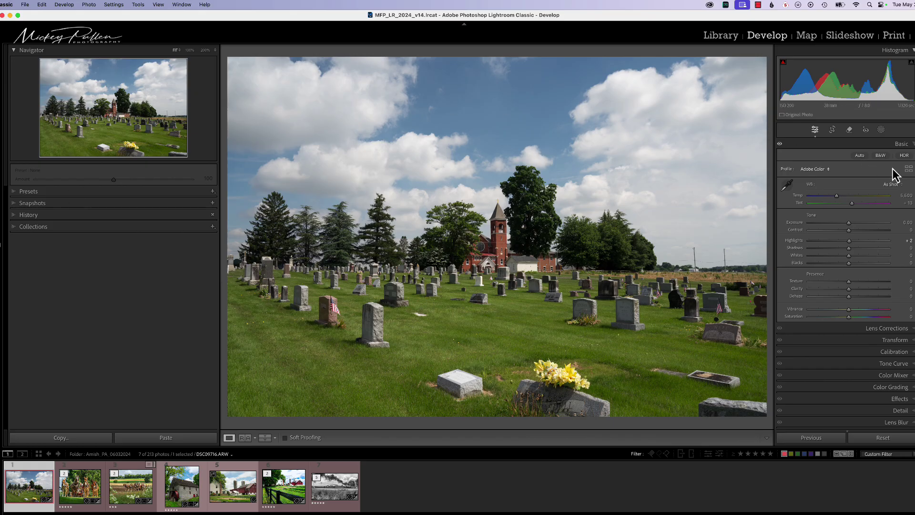
Open and close the Profile Browser, and pick up the White Balance Selector.
left_click(908, 169)
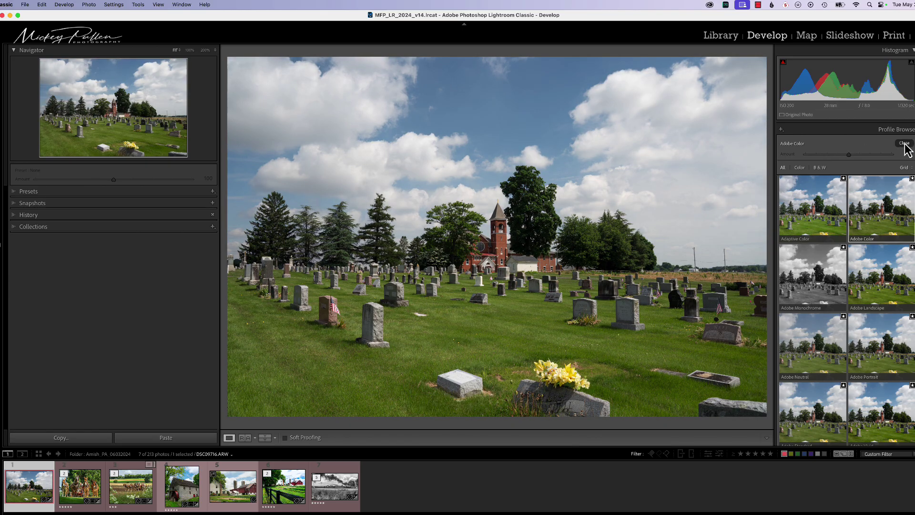
left_click(901, 142)
left_click(787, 184)
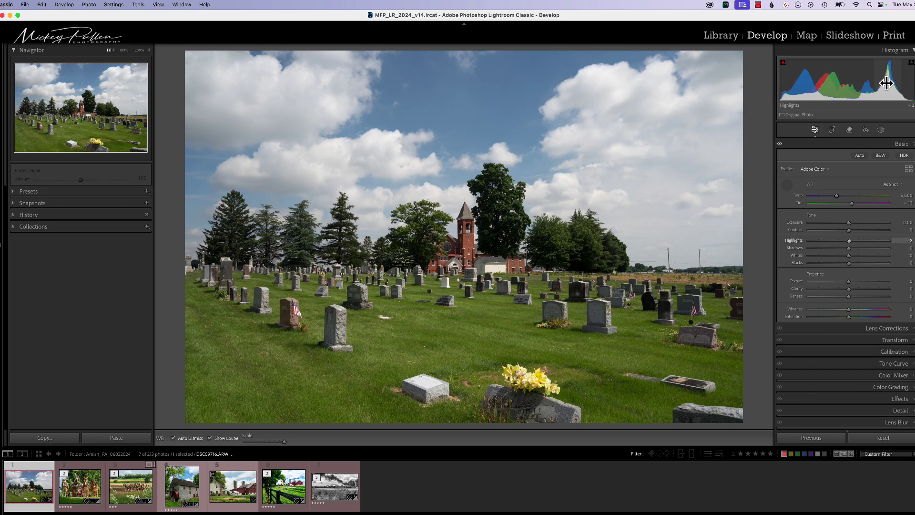
Adjust the tones directly on the histogram, setting Highlights to −12, Exposure to −0.24 and Blacks to +23.
mouse_move(887, 83)
left_mouse_down()
mouse_move(870, 86)
mouse_move(898, 77)
mouse_move(860, 88)
mouse_move(907, 78)
mouse_move(877, 83)
left_mouse_up()
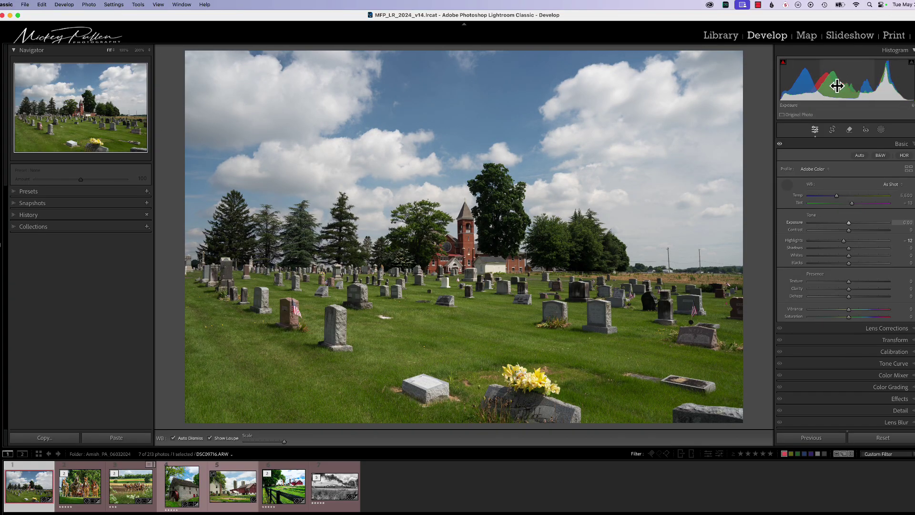
mouse_move(837, 86)
left_mouse_down()
mouse_move(853, 84)
mouse_move(817, 86)
mouse_move(838, 86)
left_mouse_up()
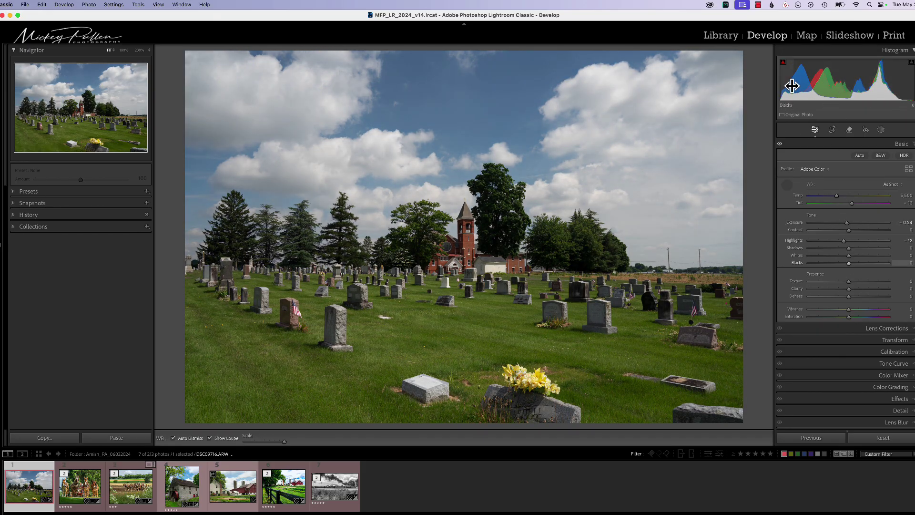
mouse_move(792, 86)
left_mouse_down()
mouse_move(813, 86)
mouse_move(792, 85)
left_mouse_up()
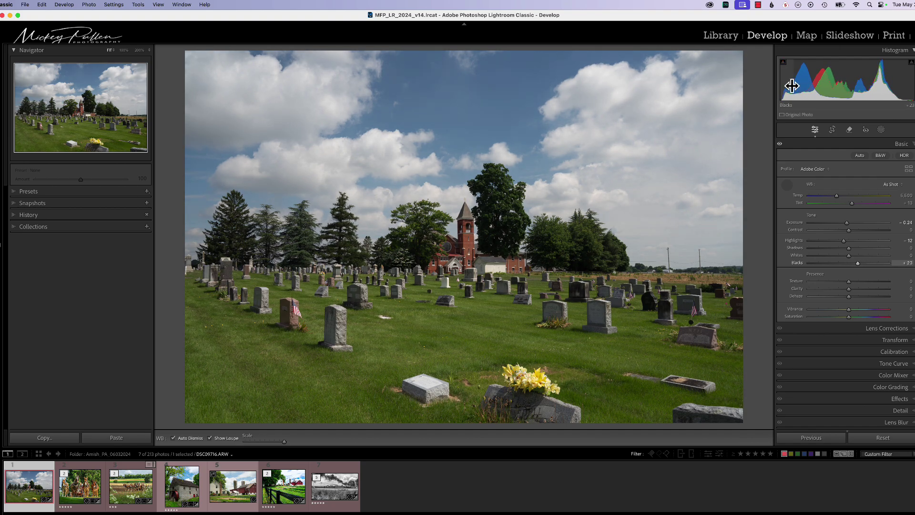
Adjust the tones on the histogram to Highlights −43, Whites +29, Blacks −11 and Exposure −0.20.
key("alt")
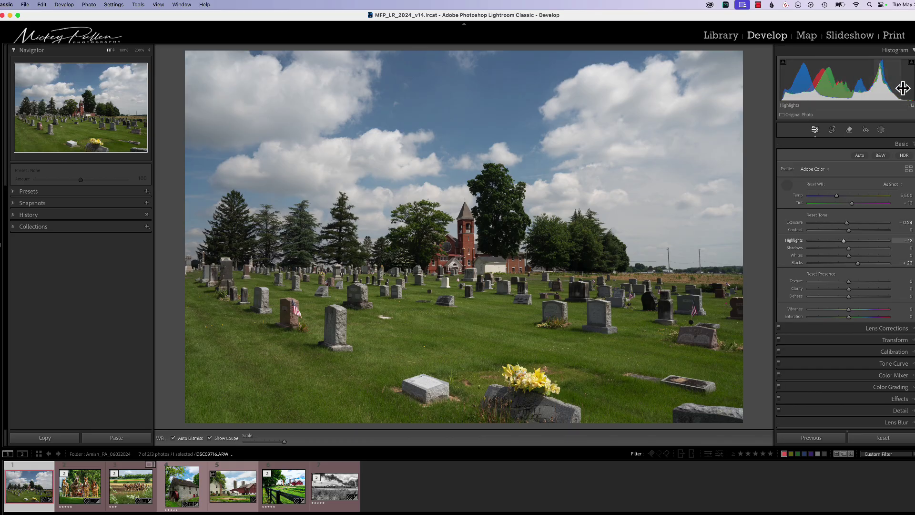
left_click_drag(892, 89, 895, 69)
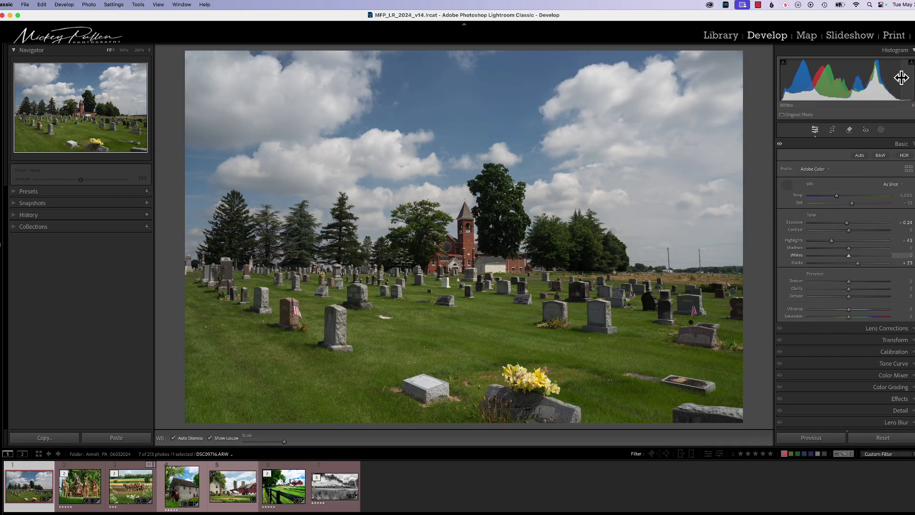
key("alt")
left_click_drag(907, 81, 884, 81)
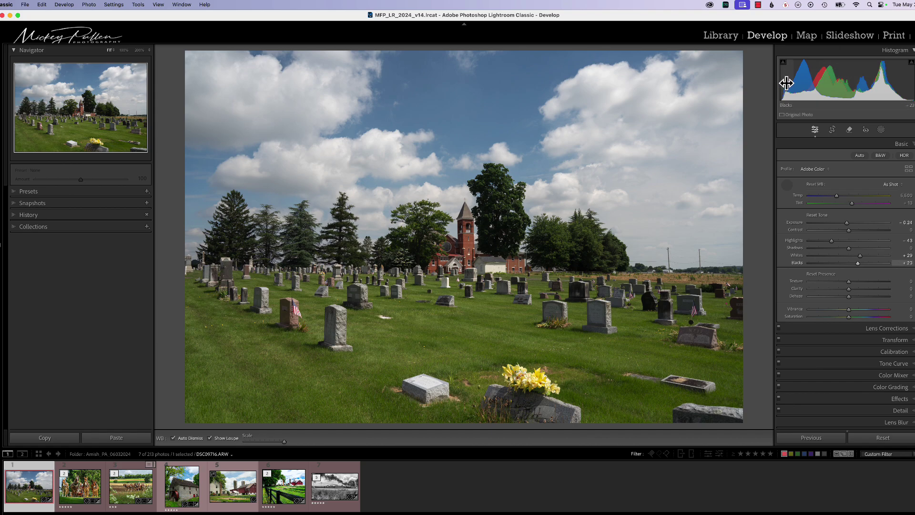
mouse_move(787, 84)
left_mouse_down()
mouse_move(758, 86)
mouse_move(782, 81)
mouse_move(758, 85)
mouse_move(772, 86)
left_mouse_up()
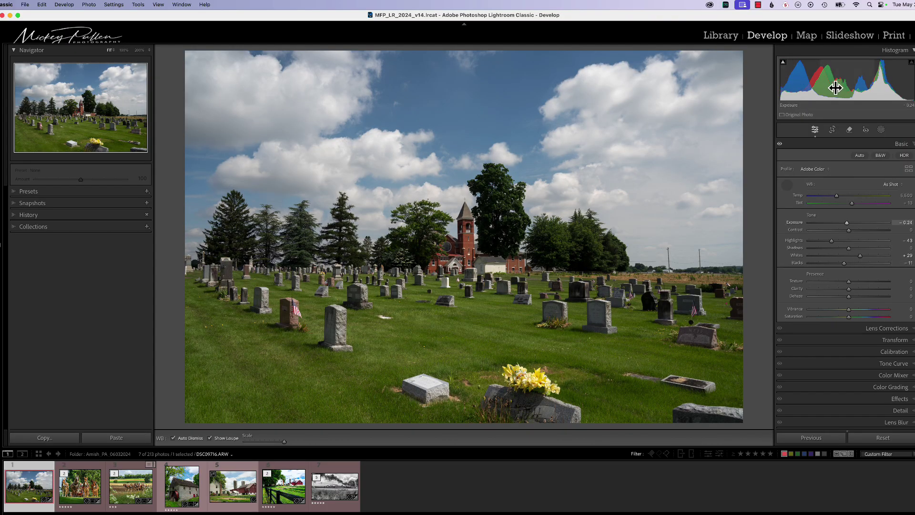
mouse_move(837, 86)
left_mouse_down()
mouse_move(859, 82)
mouse_move(843, 84)
mouse_move(853, 72)
mouse_move(812, 76)
mouse_move(846, 76)
mouse_move(836, 79)
left_mouse_up()
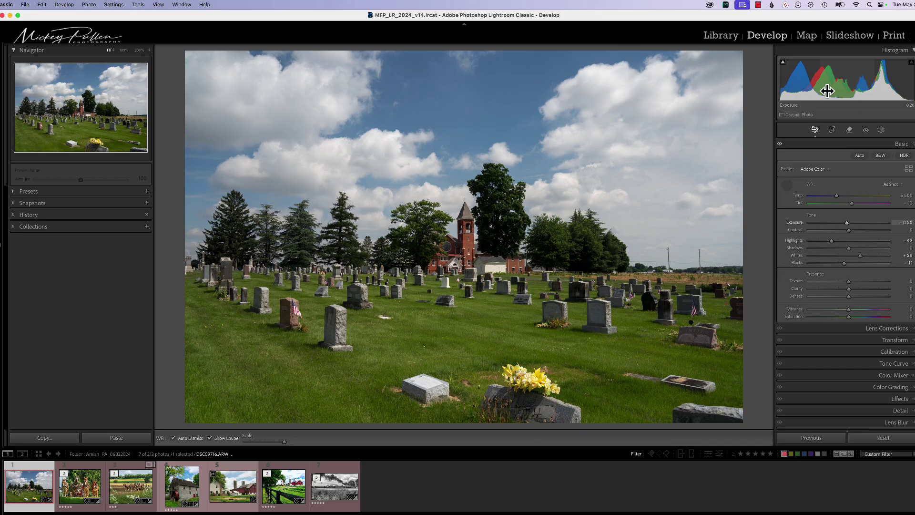
Show the Detail settings, view the photo at 200% zoom and return it to Fit.
key("super+5")
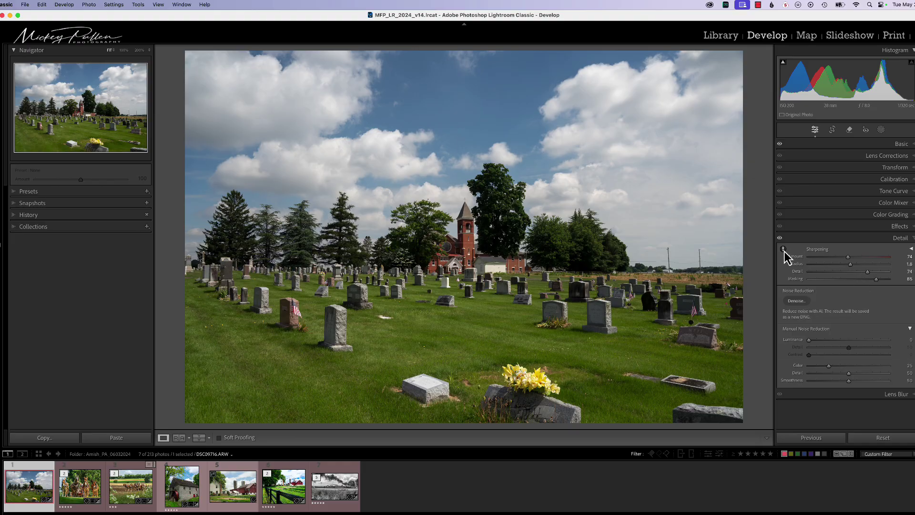
mouse_move(784, 251)
left_click(140, 51)
left_click(149, 51)
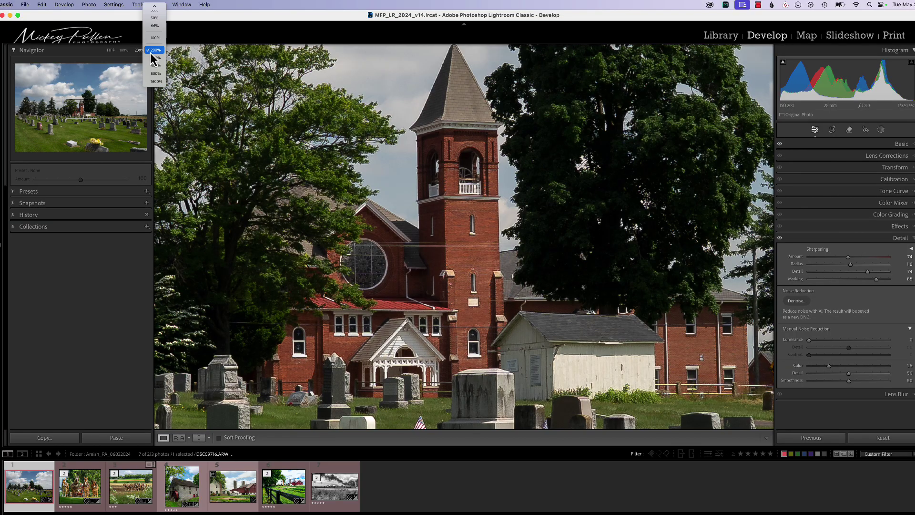
left_click(155, 51)
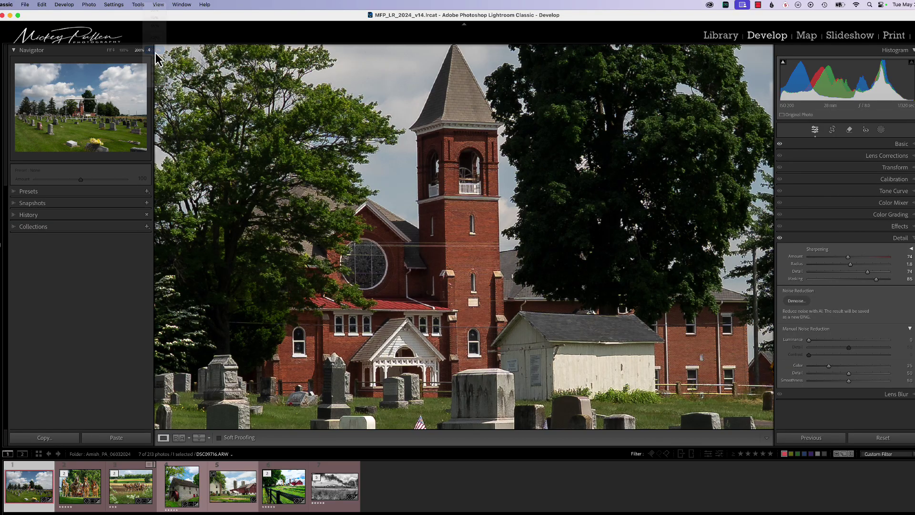
left_click(109, 51)
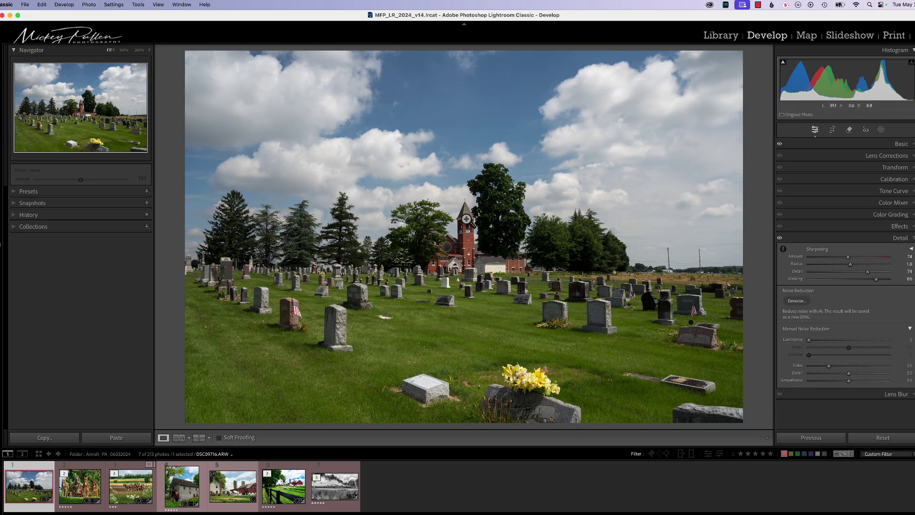
Inspect the church tower and the flag-marked headstone at 200%, and return to the full photo.
left_click(467, 216)
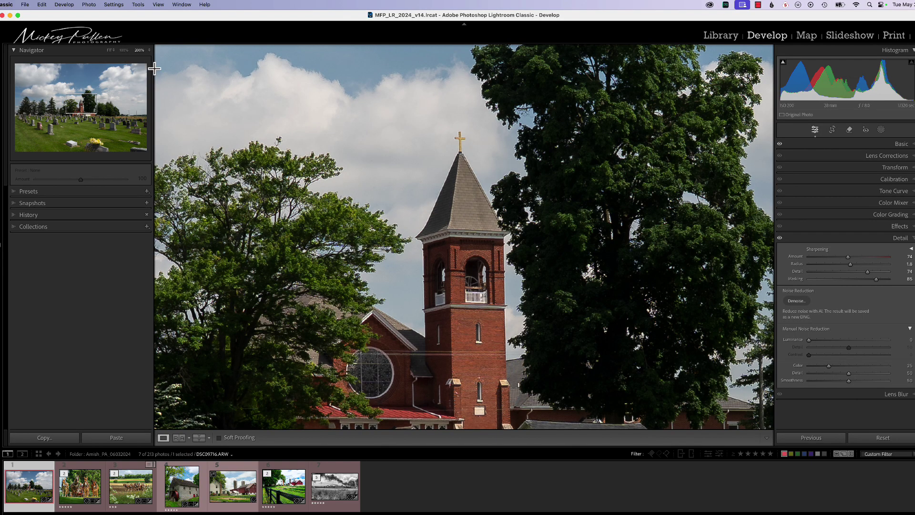
left_click(469, 223)
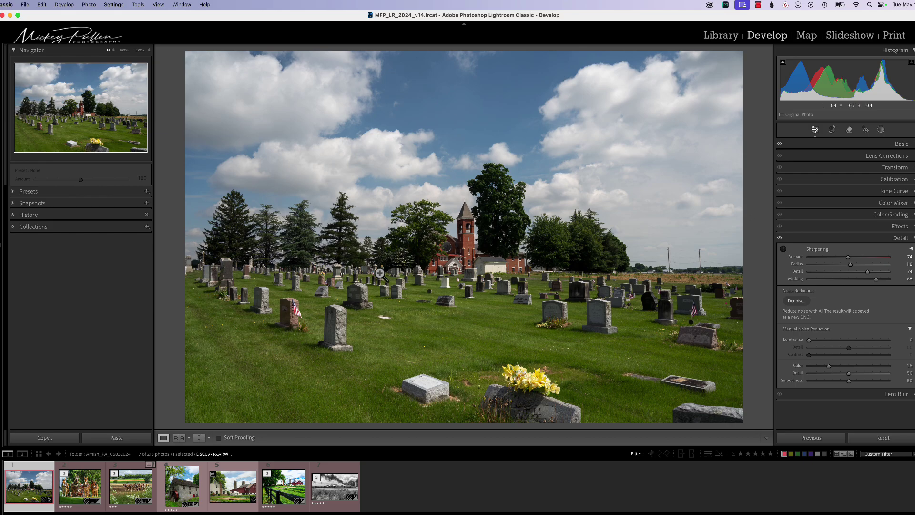
left_click(300, 316)
left_click(296, 311)
left_click(299, 313)
Expand the Detail preview, aim it at the small flag among the headstones, and view that area at 200%.
left_click(911, 250)
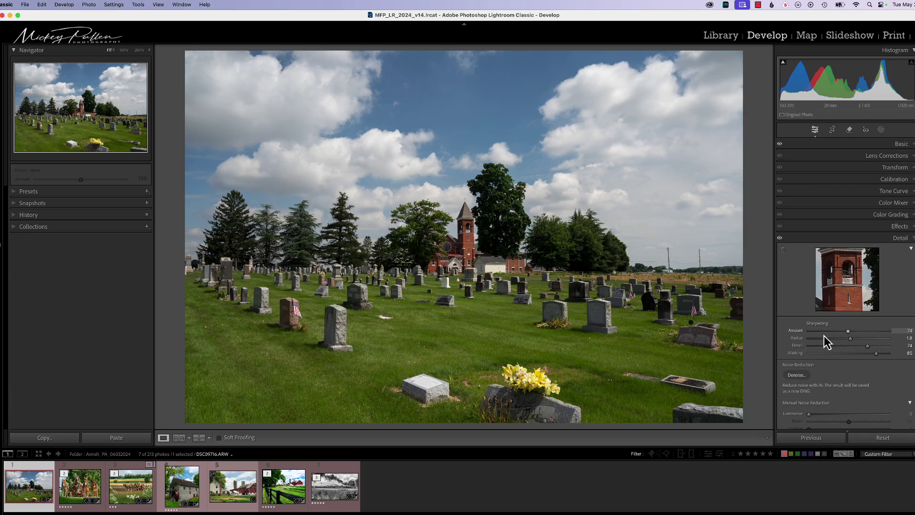
left_click(783, 250)
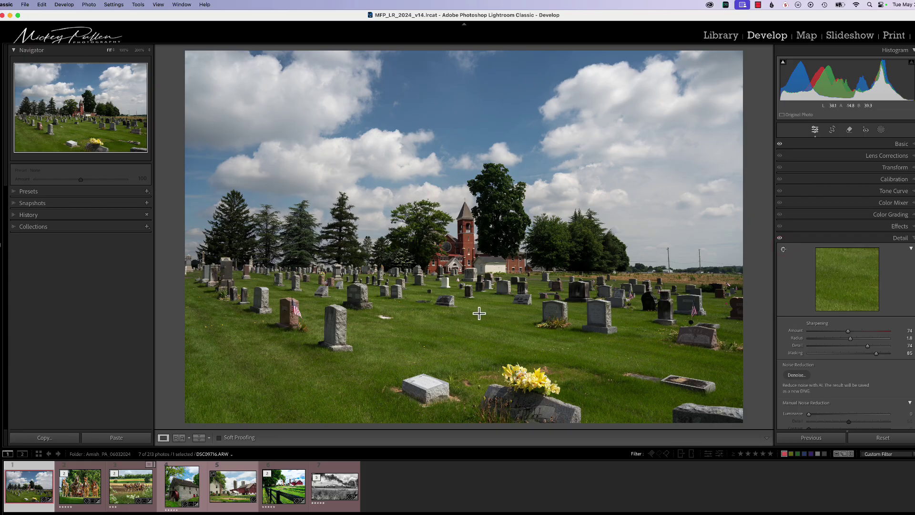
left_click(695, 313)
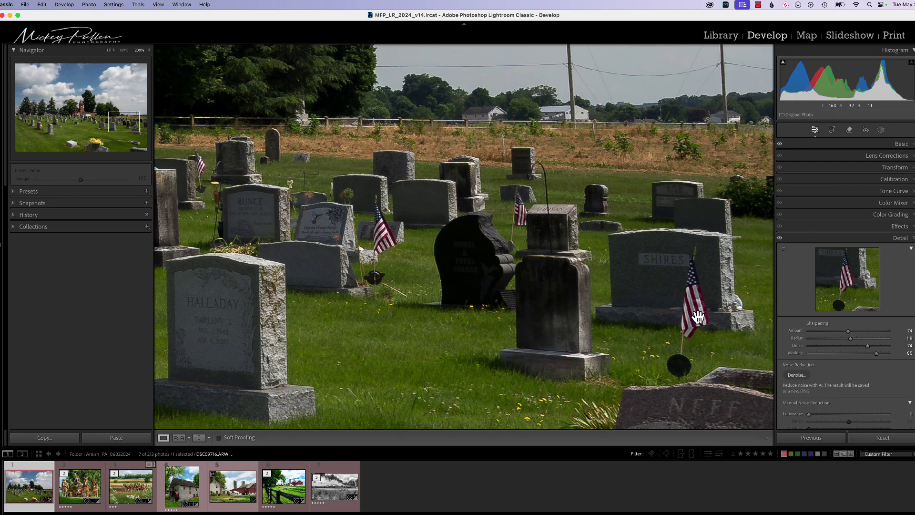
left_click(697, 317)
left_click(695, 312)
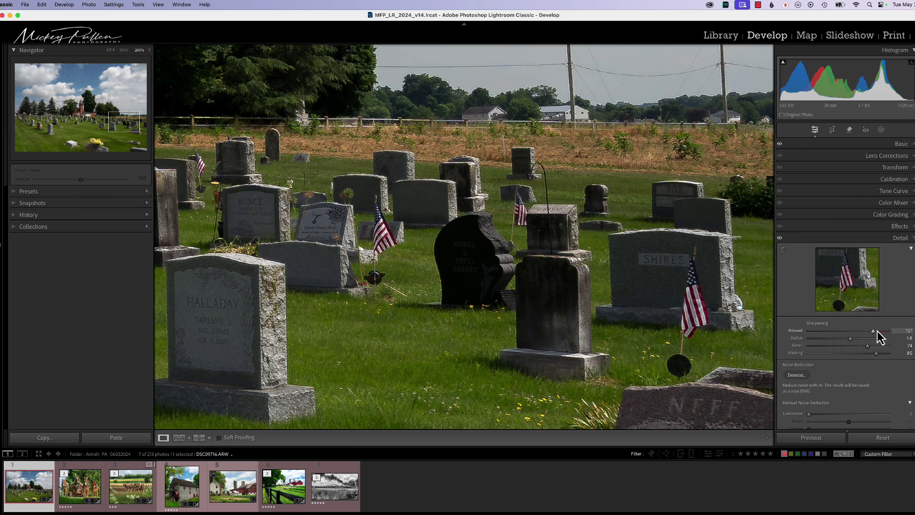
Set the sharpening to Amount 97, Radius 2.5 and Detail 52, and use the edge mask view to set Masking to 90.
left_click_drag(876, 331, 863, 332)
left_click_drag(881, 337, 848, 344)
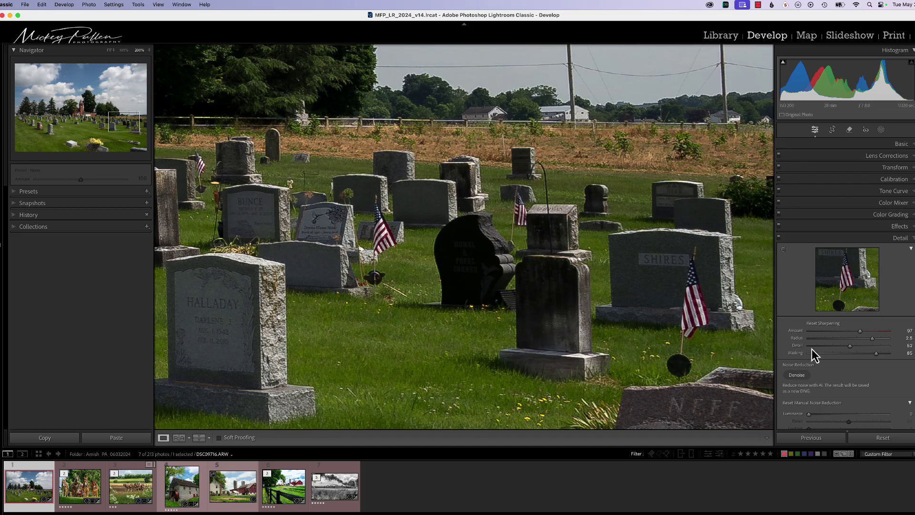
mouse_move(875, 354)
left_mouse_down()
mouse_move(842, 359)
mouse_move(880, 359)
left_mouse_up()
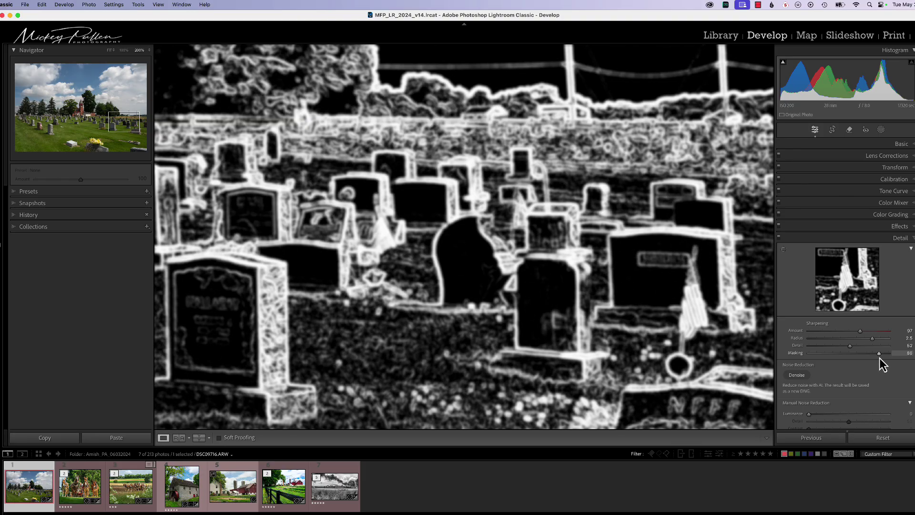
left_click_drag(880, 358, 826, 362)
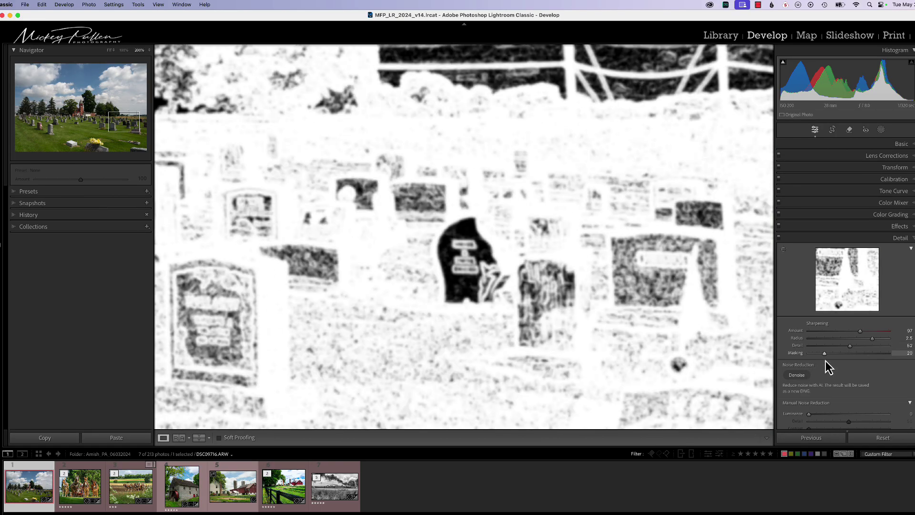
left_click_drag(826, 361, 880, 356)
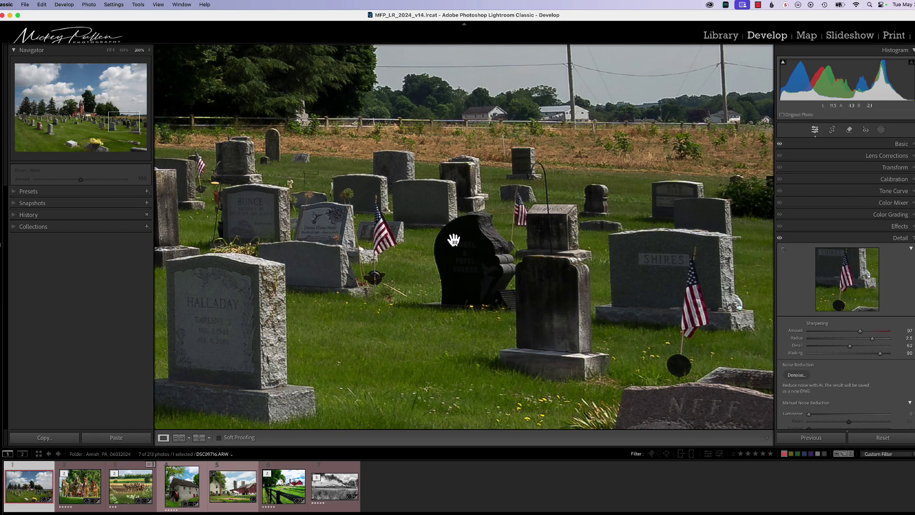
Return to the full photo and zoom in on the church at 200%.
left_click(110, 50)
left_click(406, 250)
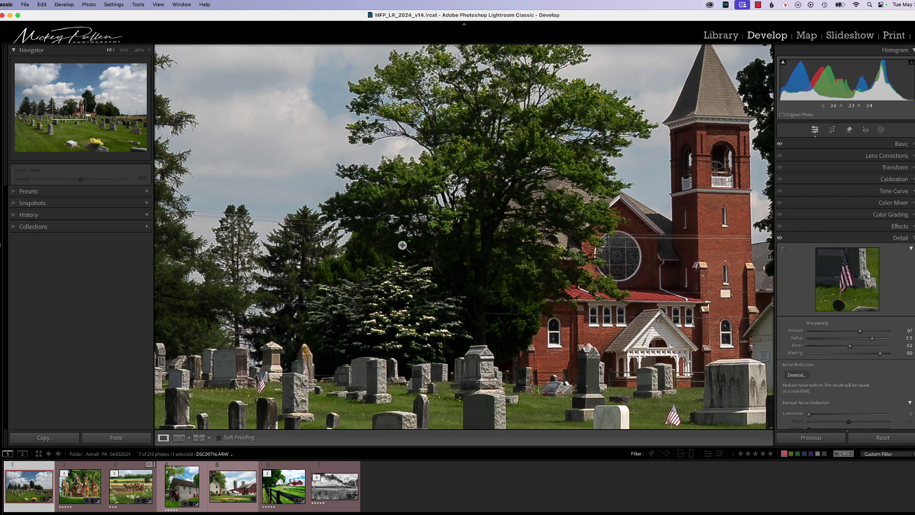
left_click(405, 250)
left_click(479, 250)
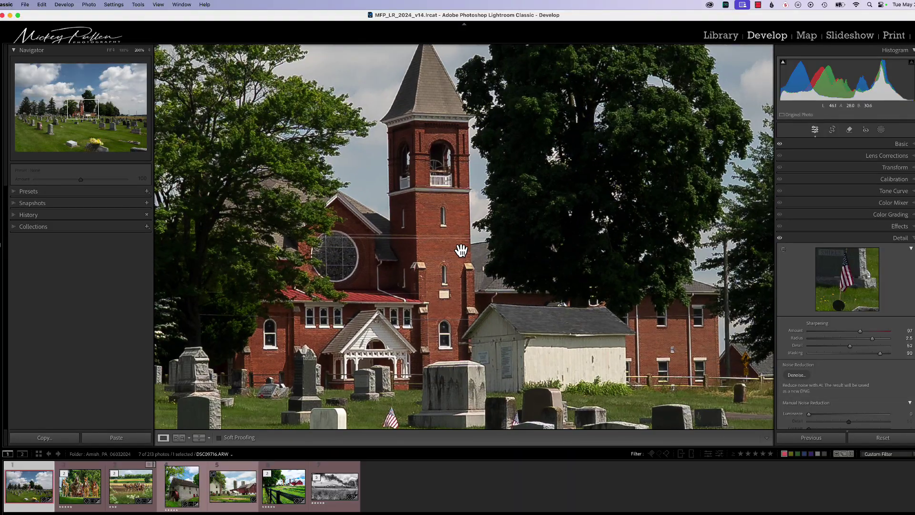
left_click(458, 250)
left_click(456, 249)
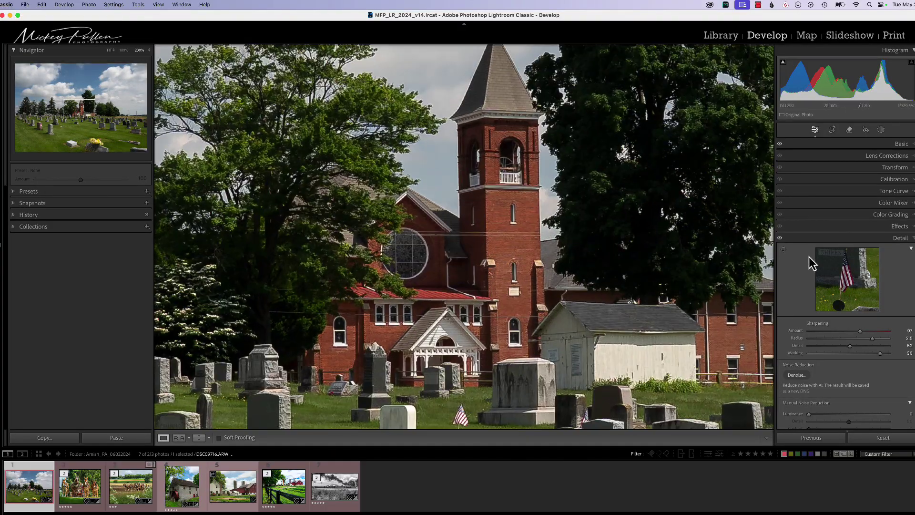
Aim the Detail preview at the church's white entrance porch, close the Detail settings and fit the whole photo in view.
left_click(783, 250)
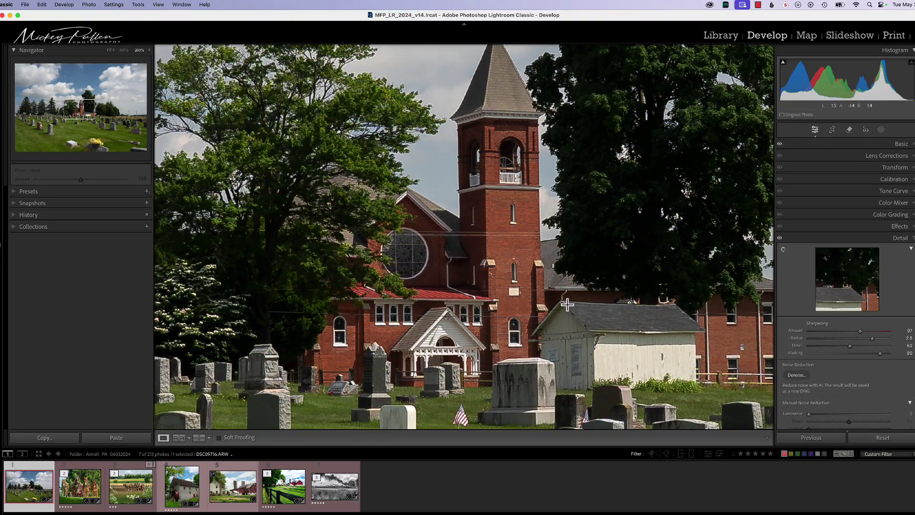
left_click(449, 341)
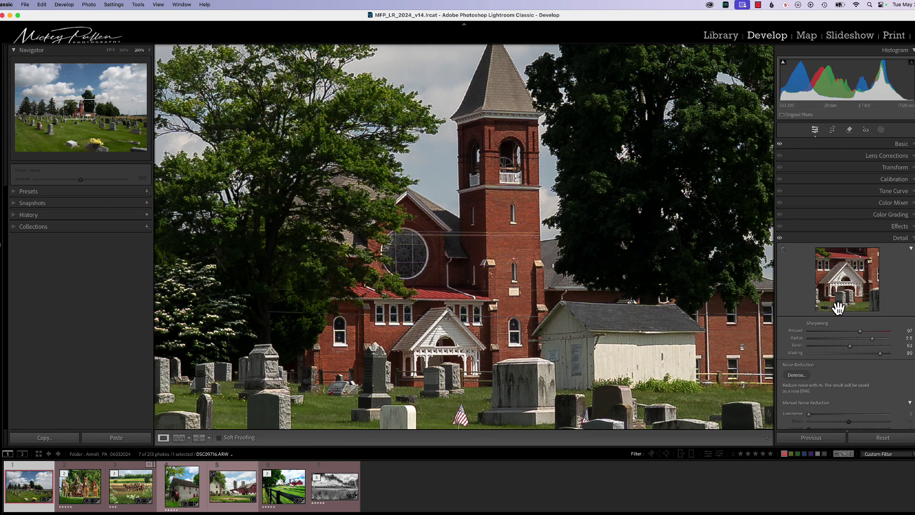
left_click(907, 239)
key("z")
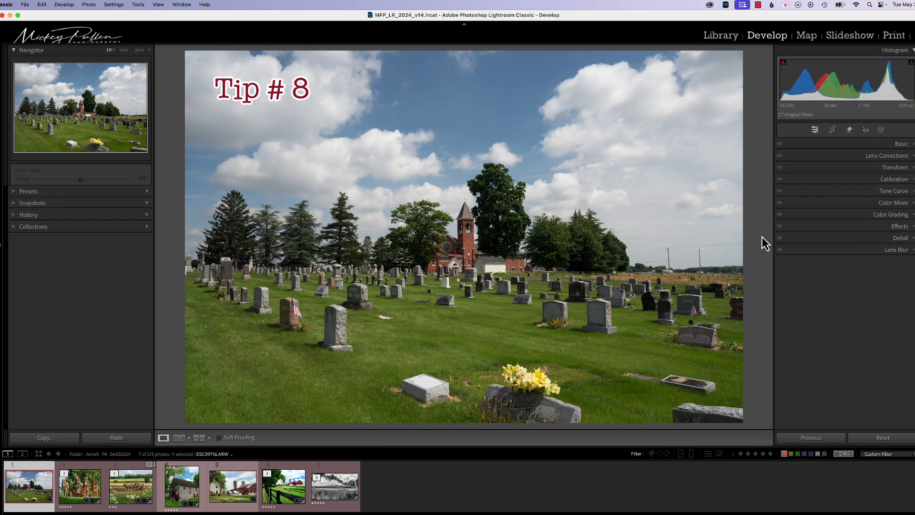
Remove the pale patch in the grass behind the tall headstone with generative AI Remove, trimming excess from the brushed mask.
left_click(849, 130)
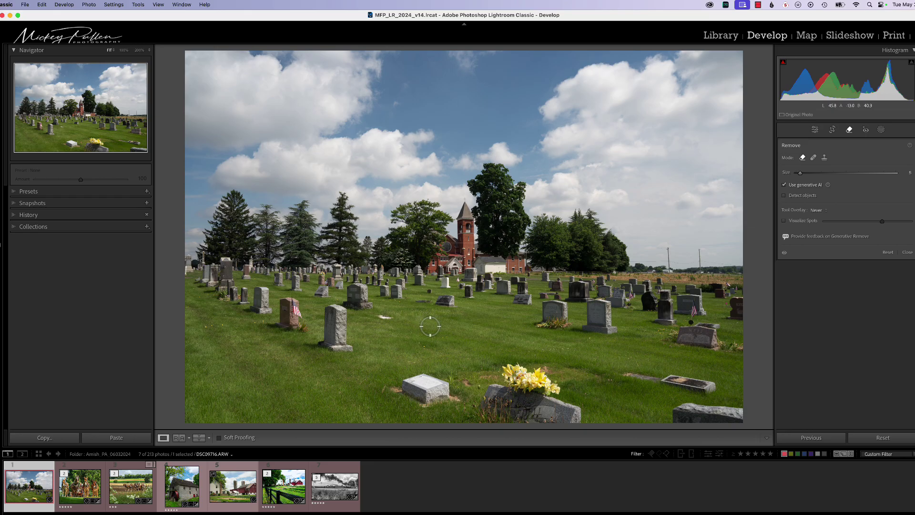
mouse_move(384, 313)
left_mouse_down()
mouse_move(372, 317)
mouse_move(383, 319)
left_mouse_up()
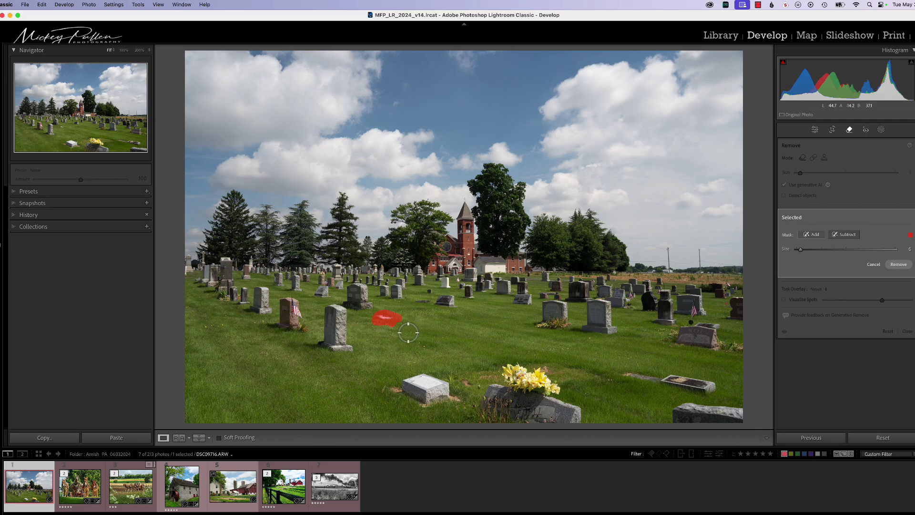
key("alt")
mouse_move(402, 324)
left_mouse_down()
mouse_move(376, 327)
mouse_move(390, 333)
mouse_move(397, 318)
mouse_move(380, 309)
left_mouse_up()
left_click(897, 264)
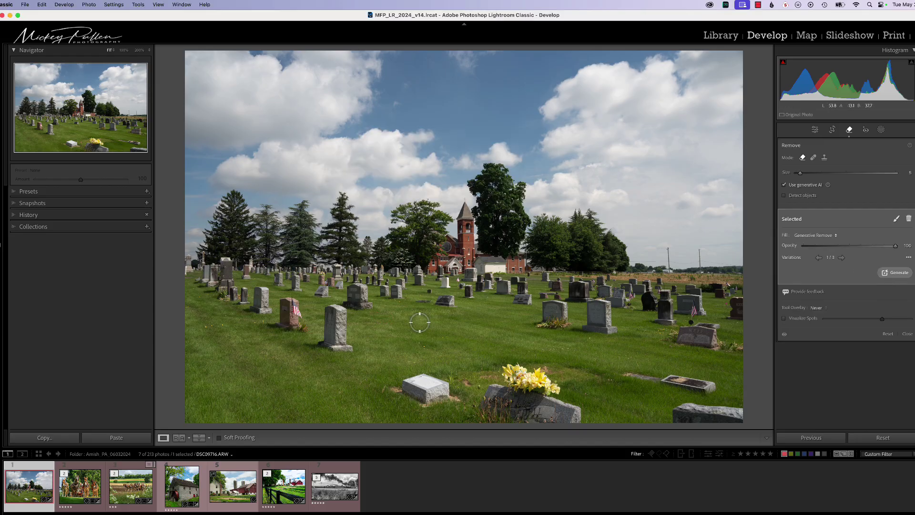
Delete the generative Remove edit in the grass behind the tall headstone by enclosing it in a marquee.
key("alt")
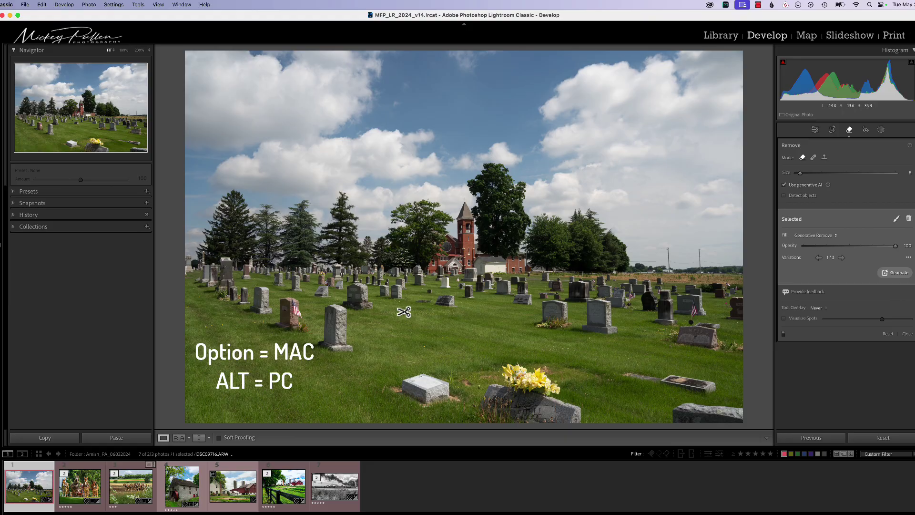
left_click_drag(378, 307, 418, 336)
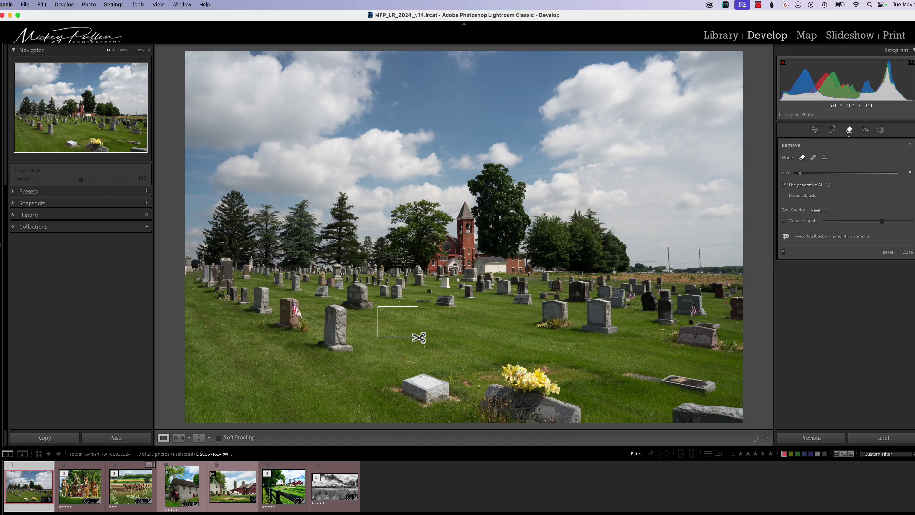
left_click_drag(418, 337, 418, 338)
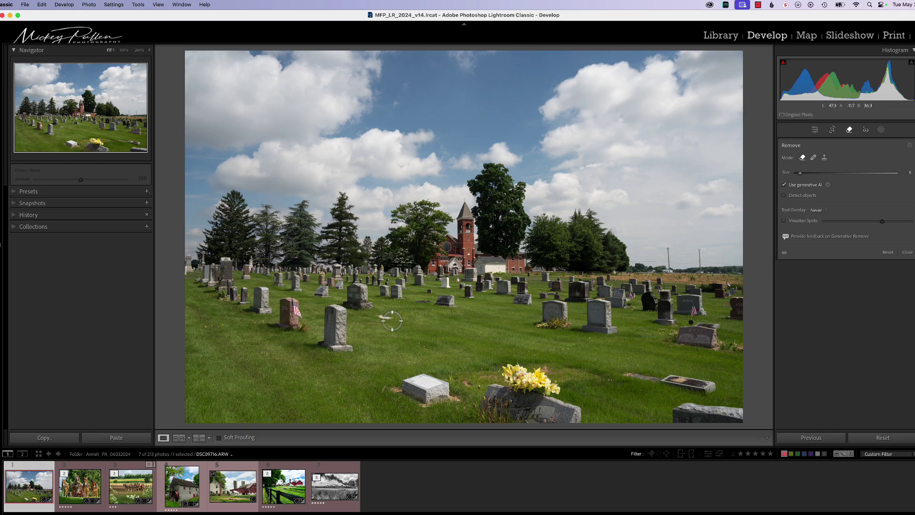
Switch the removal tool to Heal mode and brush over the pale patch in the grass behind the tall headstone.
key("shift+q")
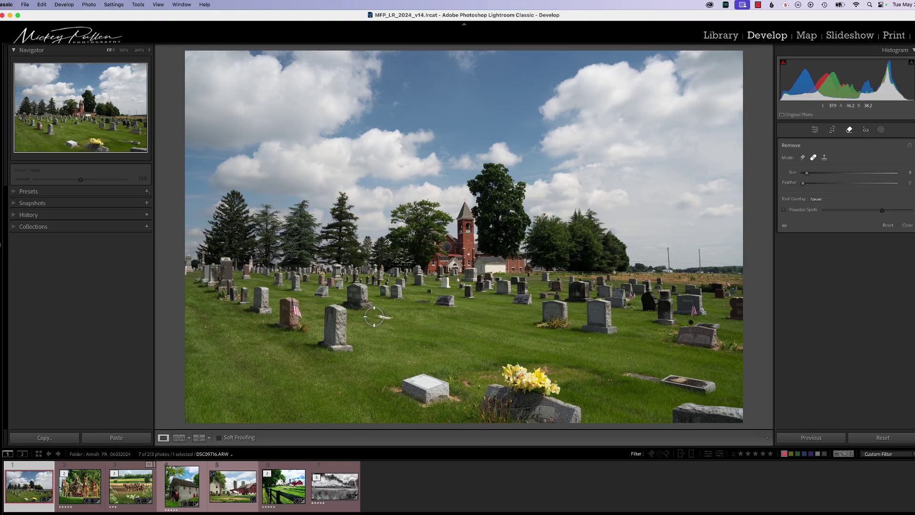
left_click(389, 318)
left_click_drag(371, 319, 398, 315)
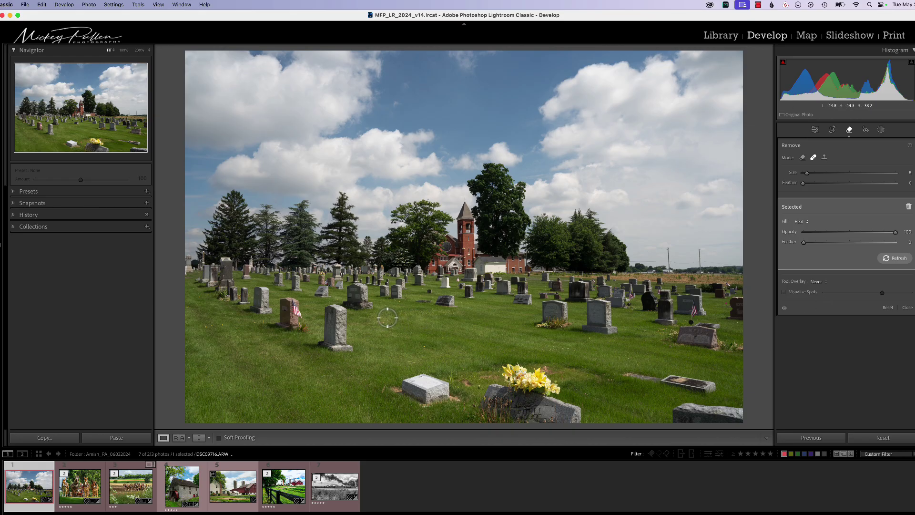
Delete the heal spot behind the tall headstone by enclosing it in a marquee.
key("alt")
left_click_drag(368, 312, 406, 333)
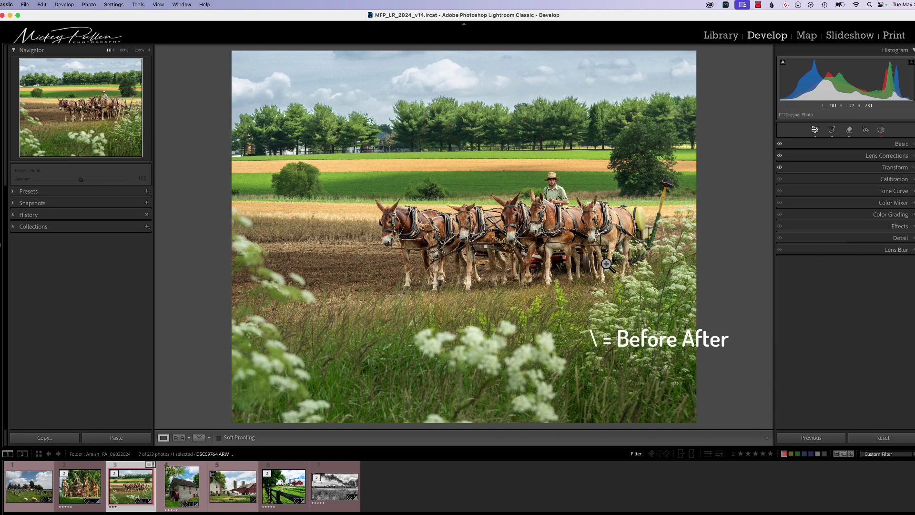
Toggle the mule-team photo between its before and after versions twice.
key("backslash")
key("backslash")
key("backslash")
key("backslash")
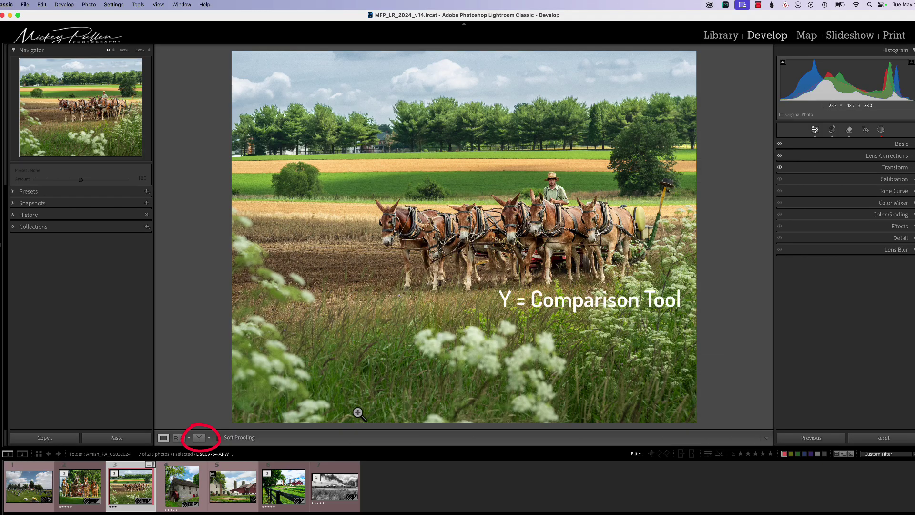
Show the mule-team photo as a vertically split before/after comparison and inspect the mules at 200%, ending at the full photo.
key("y")
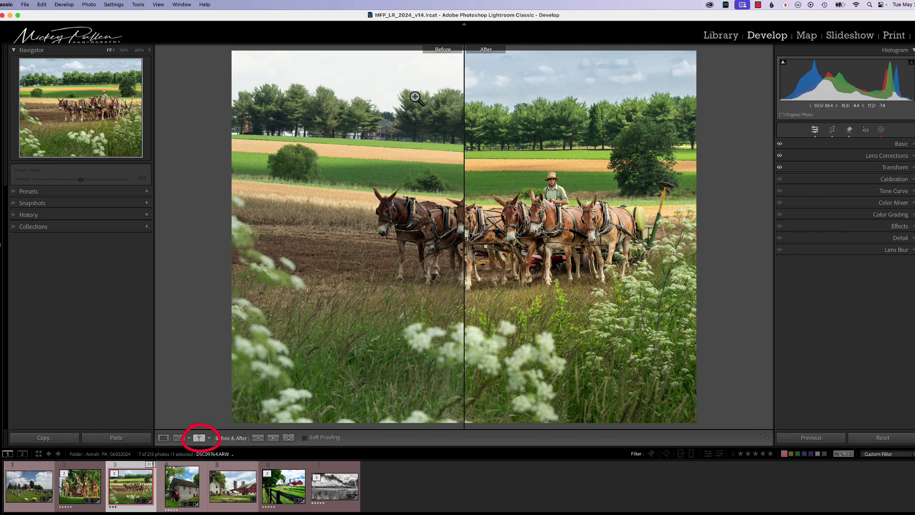
left_click(523, 282)
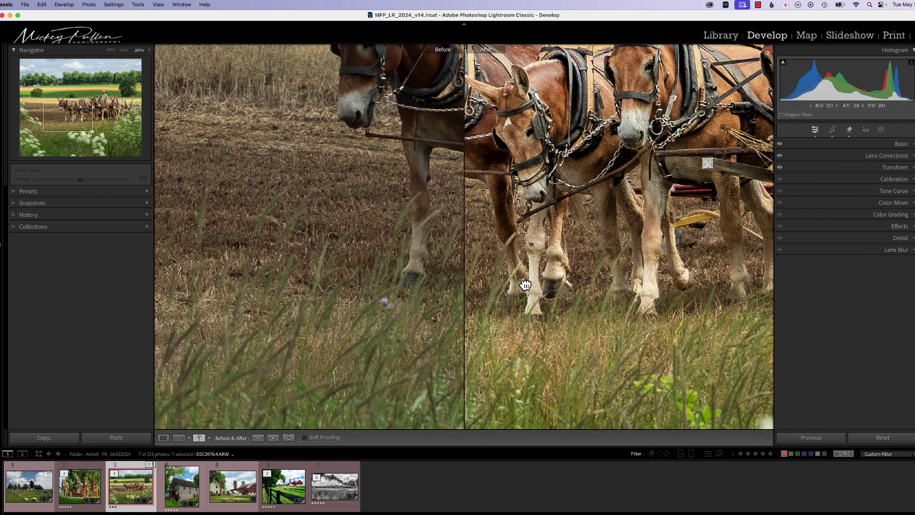
left_click(523, 282)
left_click(529, 284)
left_click_drag(418, 302, 335, 407)
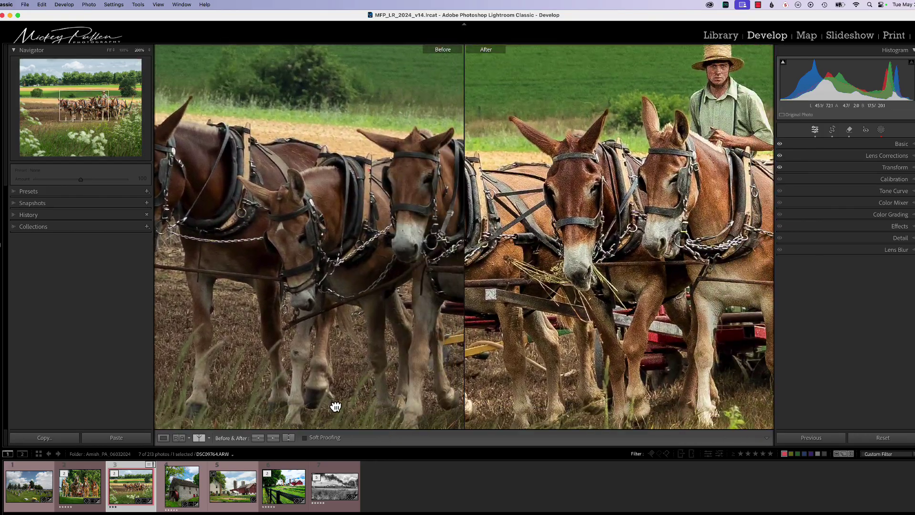
left_click(334, 404)
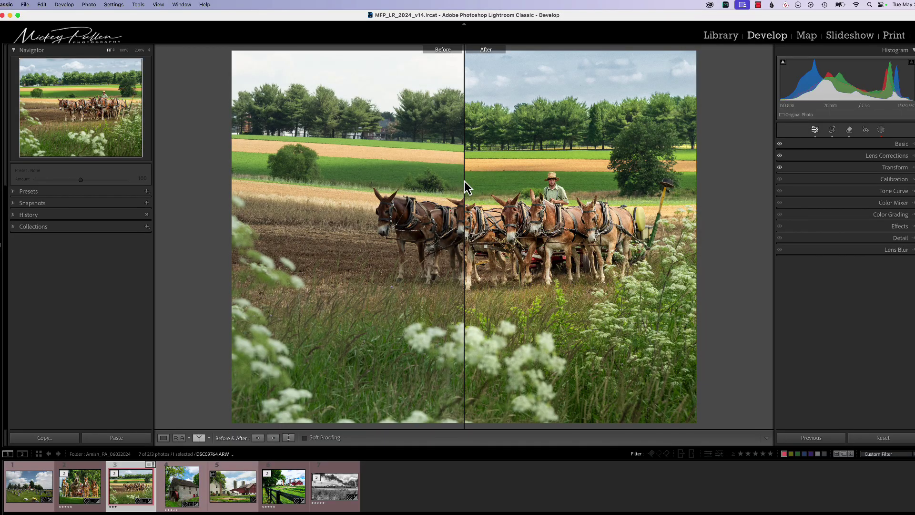
Examine the mules and their driver across the before/after split line at 200%, ending with the whole photo in view.
left_click(511, 256)
left_click_drag(511, 256, 405, 288)
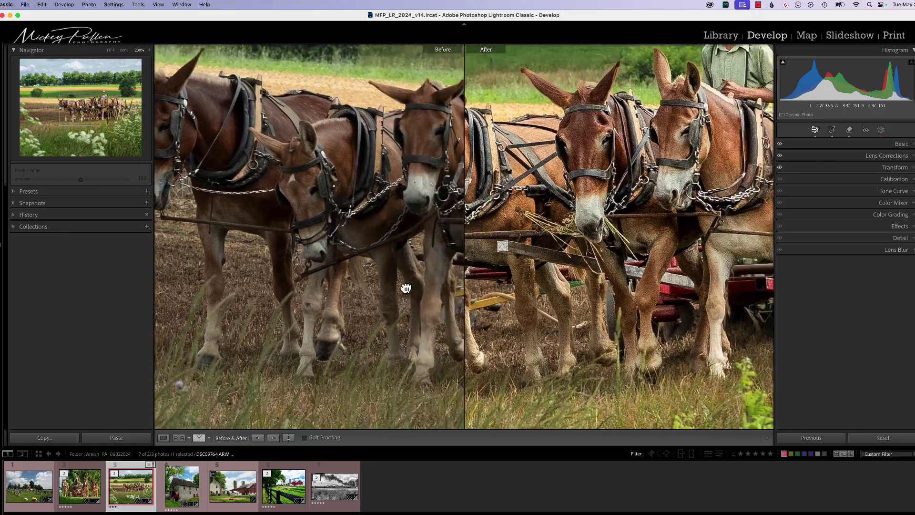
left_click(405, 288)
left_click(279, 339)
left_click_drag(280, 339, 159, 391)
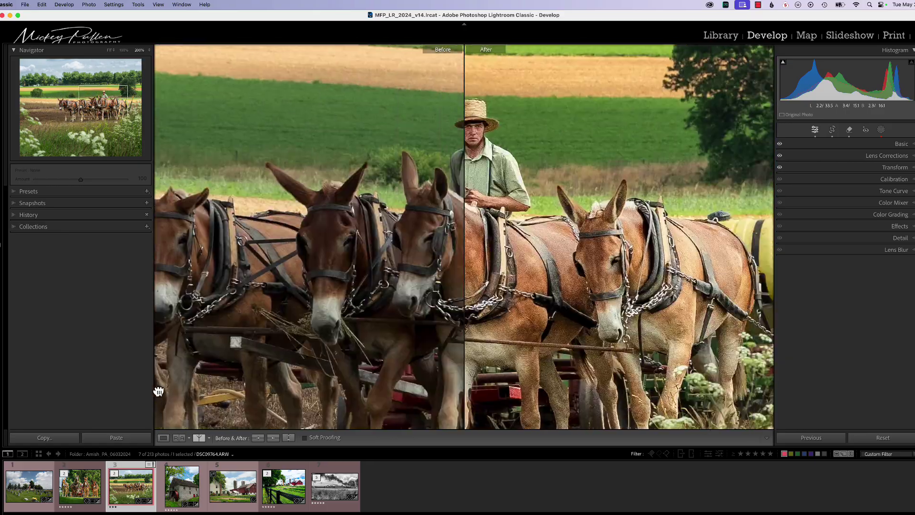
left_click(159, 391)
left_click(280, 396)
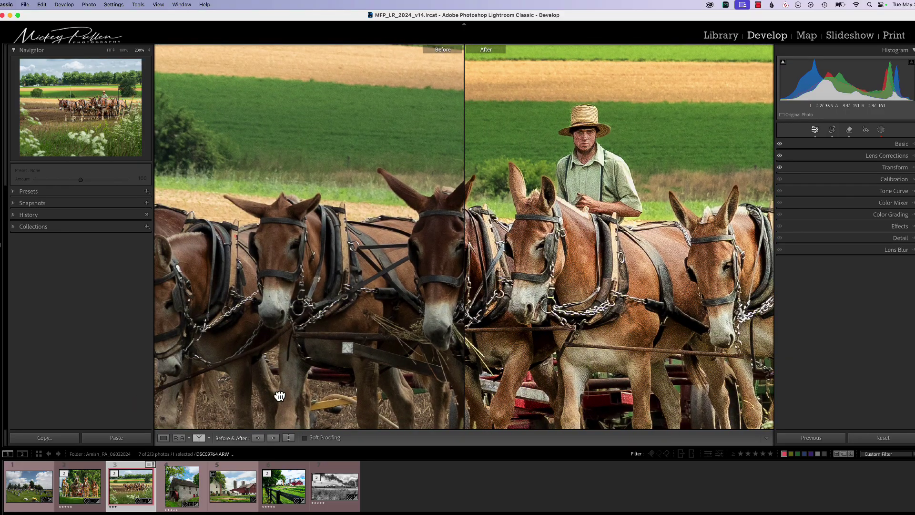
left_click(280, 396)
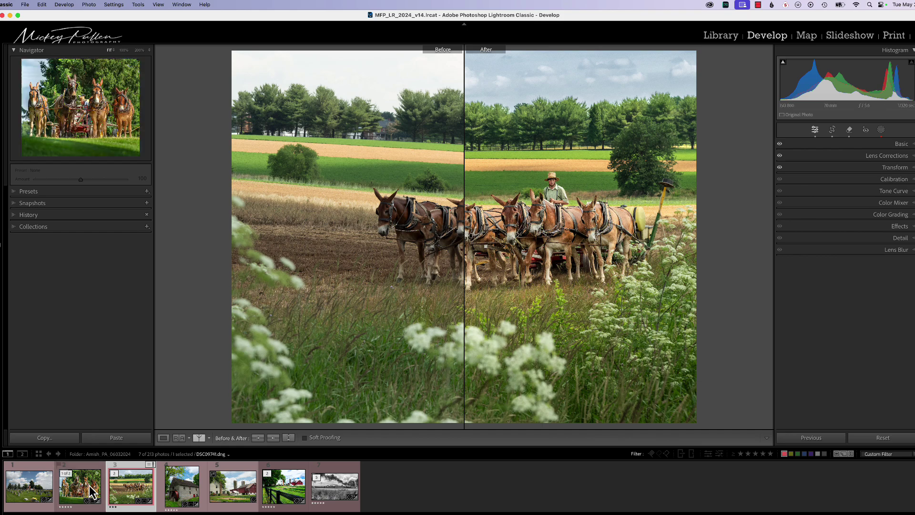
Cycle the comparison through the stacked before/after view to the horizontally split view and inspect the mules at 200%.
left_click(200, 439)
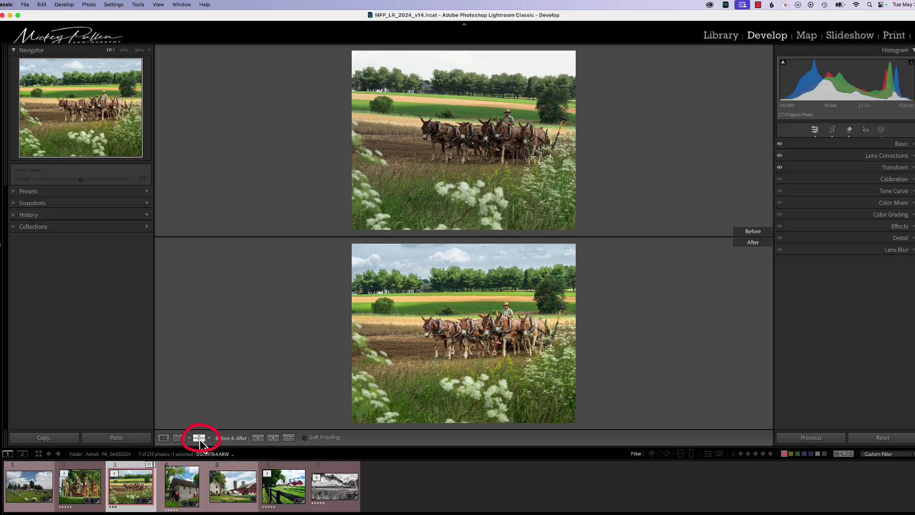
left_click(200, 439)
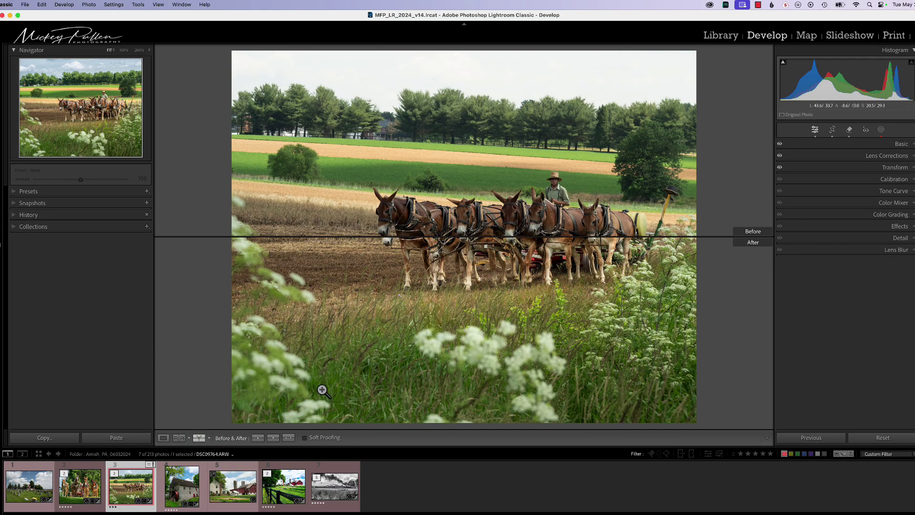
left_click(384, 310)
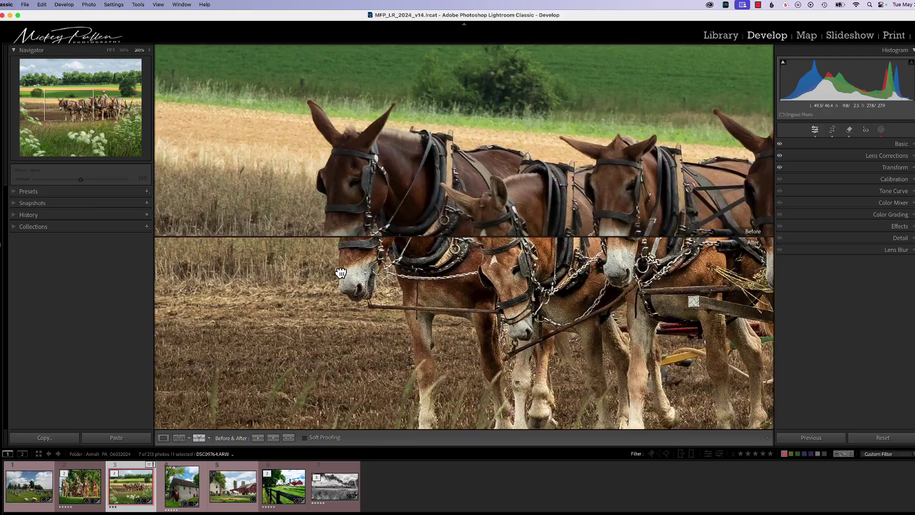
left_click(342, 273)
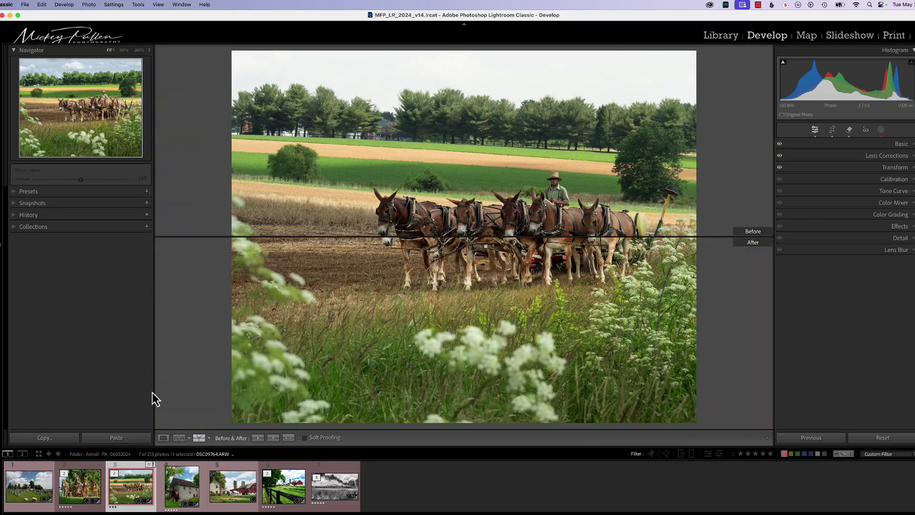
Compare full before and after images side by side at a closer zoom, ending in the single-image Loupe view.
left_click(198, 438)
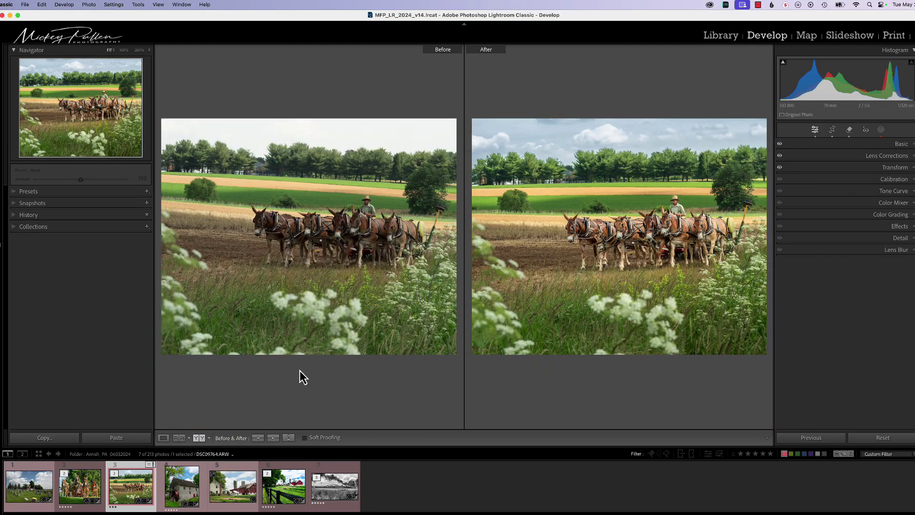
left_click_drag(356, 286, 446, 333)
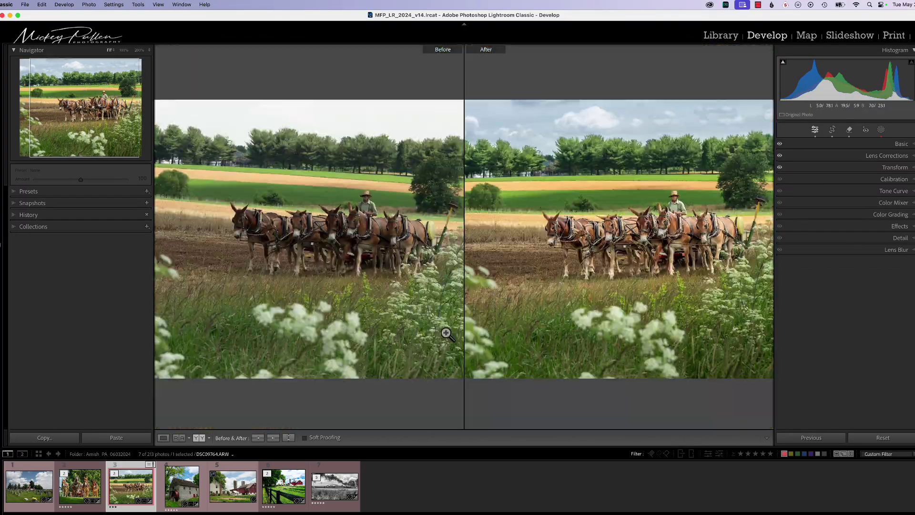
left_click_drag(280, 299, 114, 120)
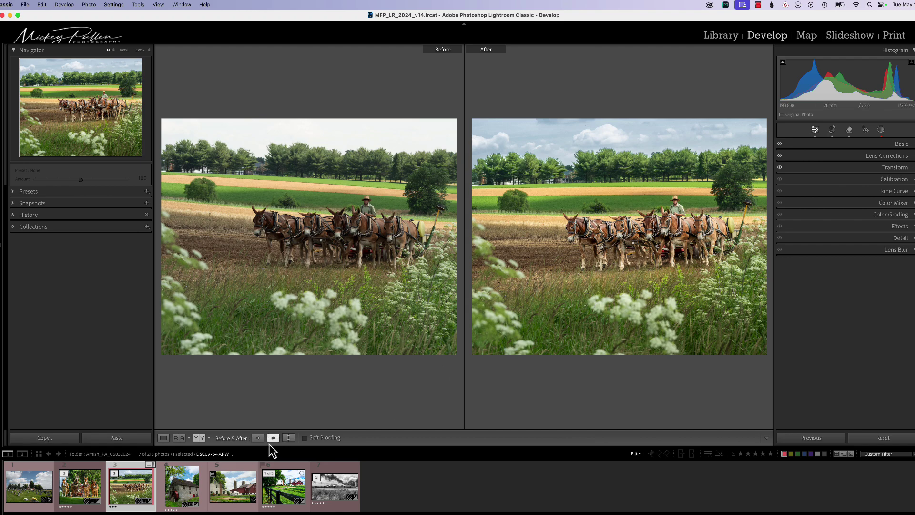
left_click(161, 442)
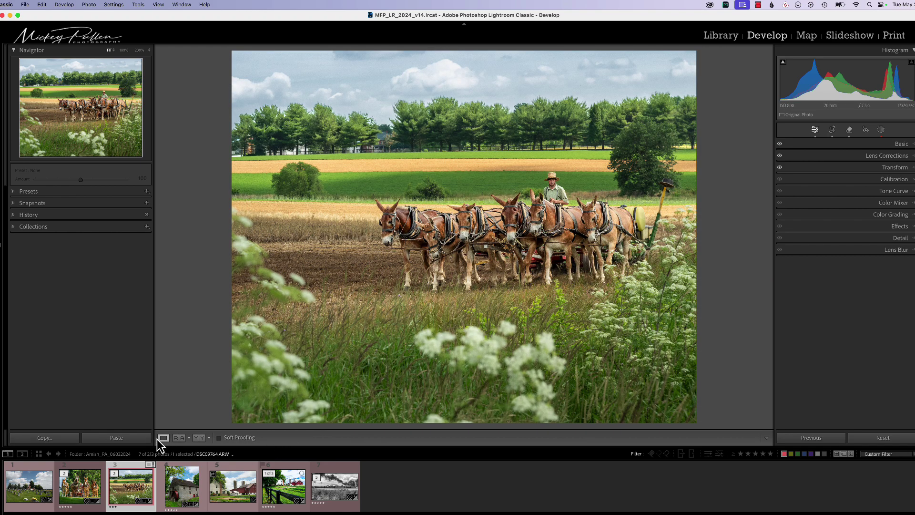